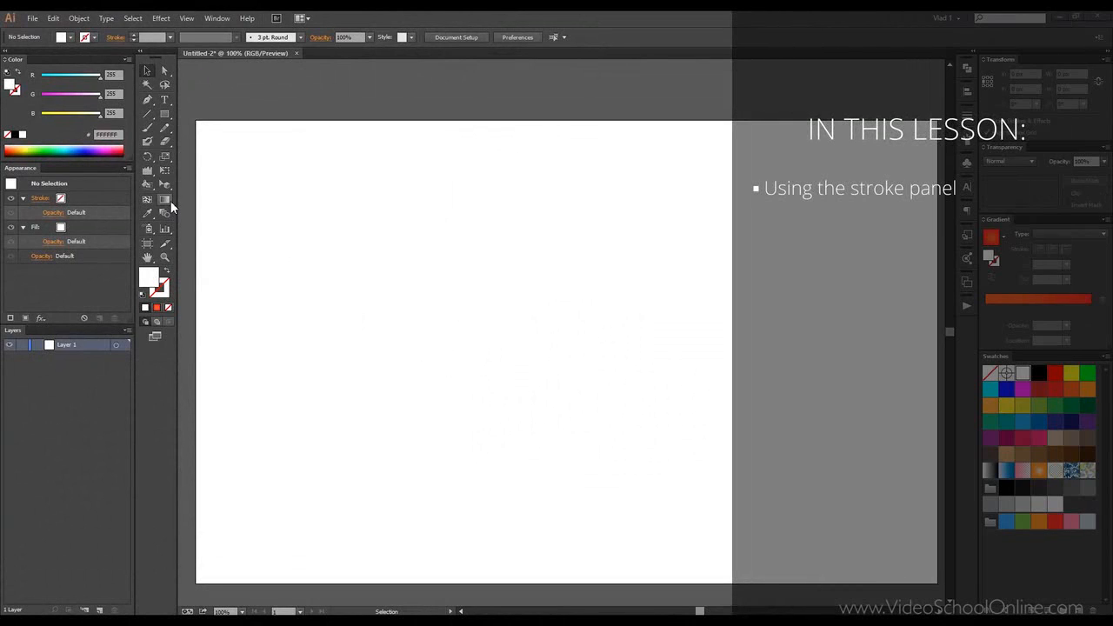
# Draw a rectangle about 560 by 371 px in the artboard's upper-left area and fill it with green 8CC63F.
pyautogui.click(163, 116)
pyautogui.moveTo(294, 179); pyautogui.dragTo(620, 395)
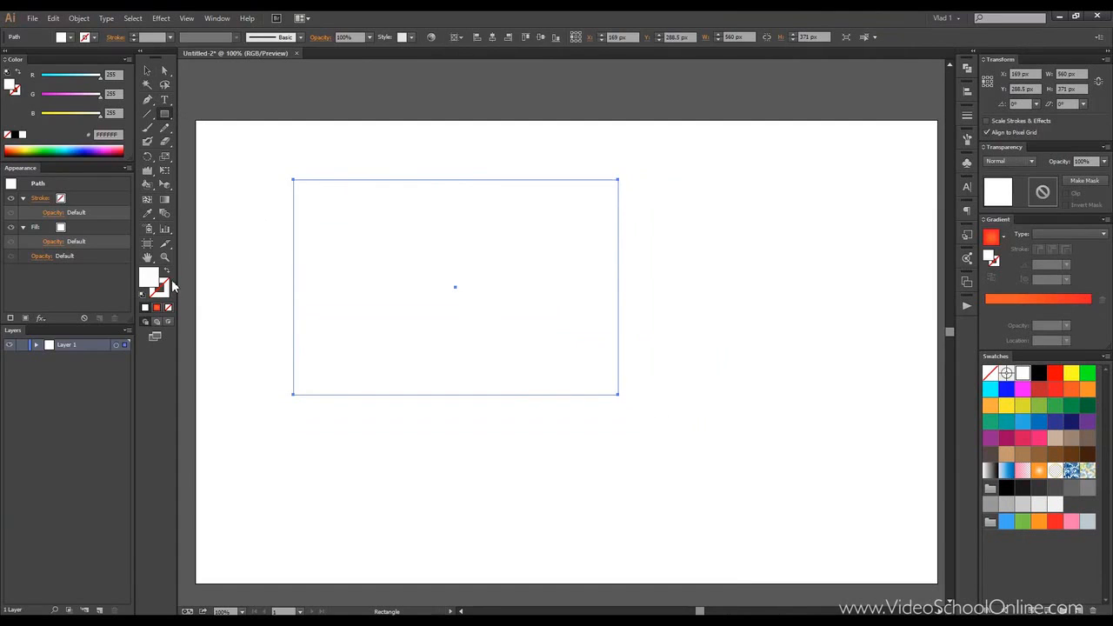
pyautogui.click(1041, 405)
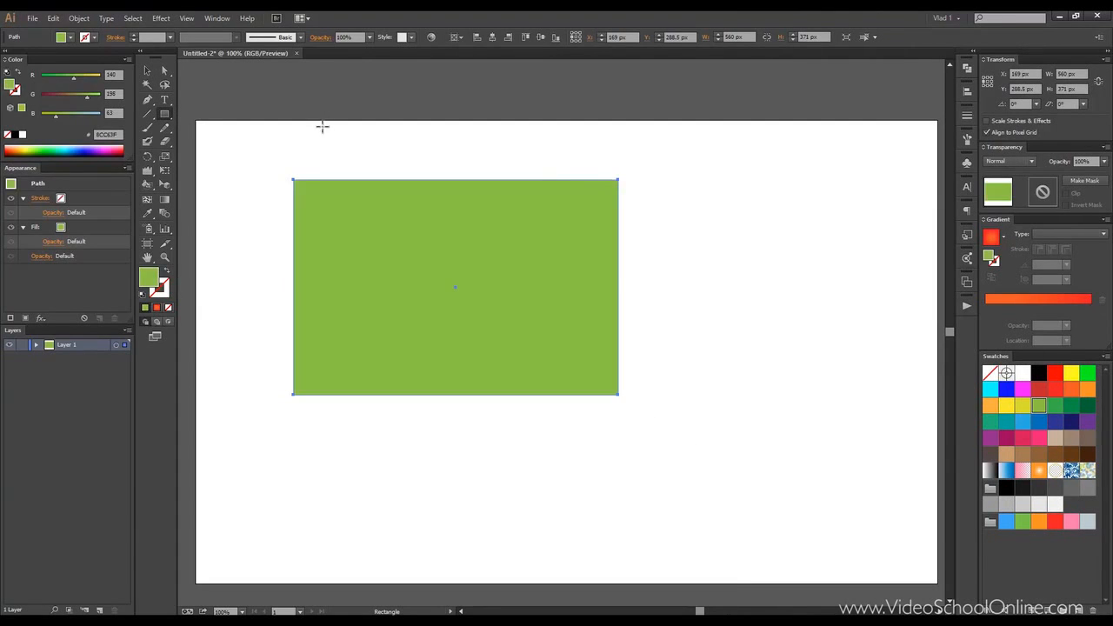
# Draw a green circle about 276 px in diameter beside the rectangle and move it closer to the rectangle.
pyautogui.moveTo(170, 117); pyautogui.dragTo(201, 142)
pyautogui.moveTo(770, 221); pyautogui.dragTo(901, 381)
pyautogui.press('space')
pyautogui.moveTo(737, 226); pyautogui.dragTo(709, 209)
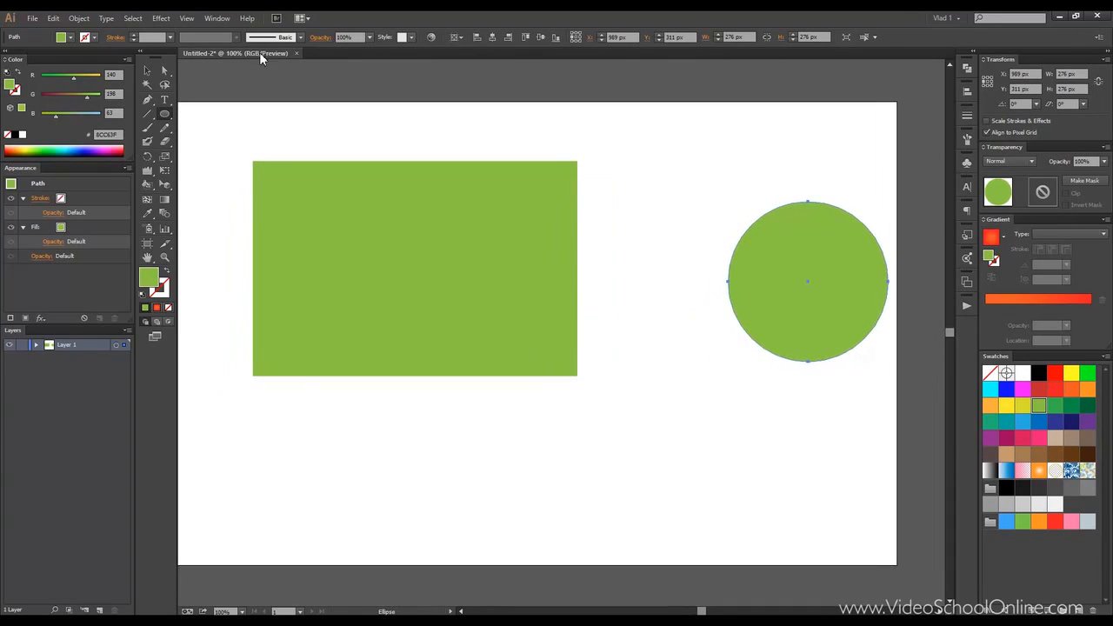
pyautogui.click(147, 70)
pyautogui.moveTo(794, 278); pyautogui.dragTo(708, 279)
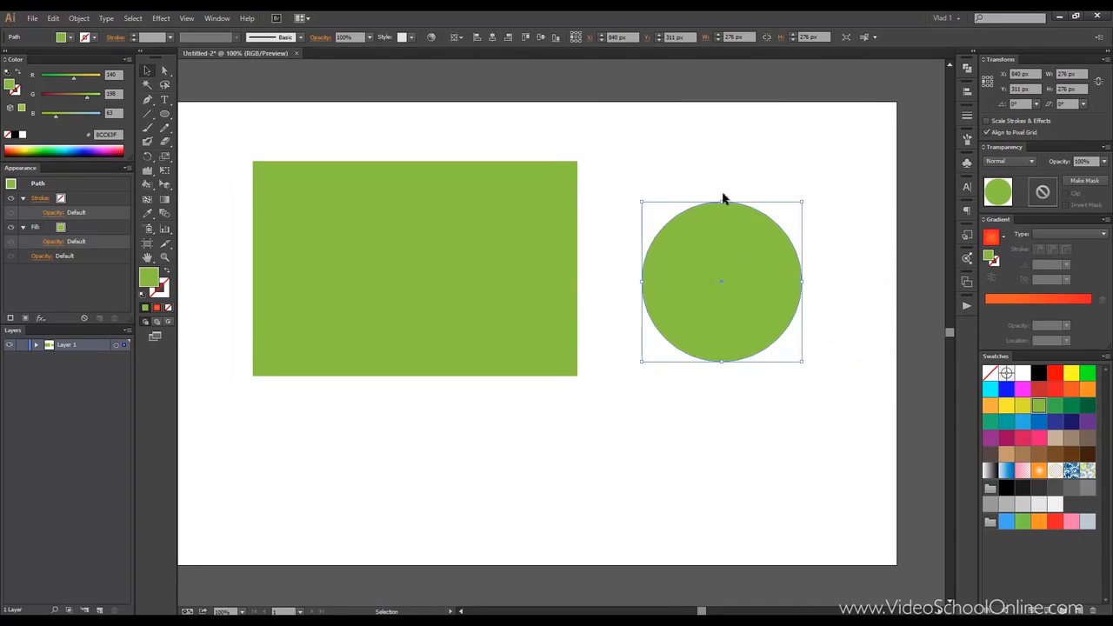
# Fill the circle and the rectangle with the white-to-black linear gradient.
pyautogui.click(1003, 238)
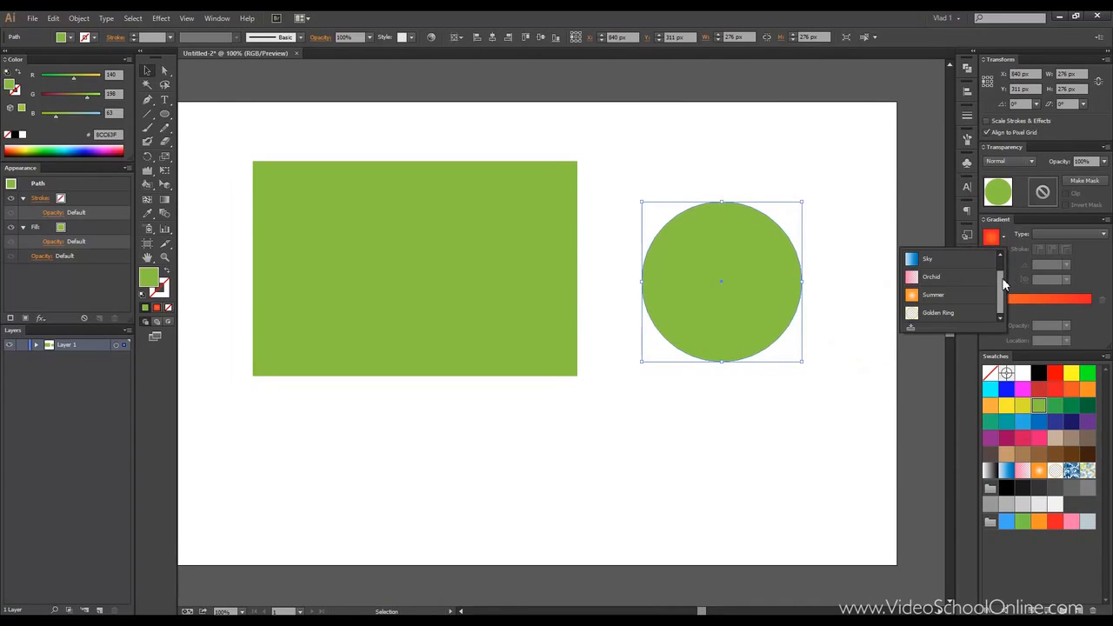
pyautogui.click(960, 260)
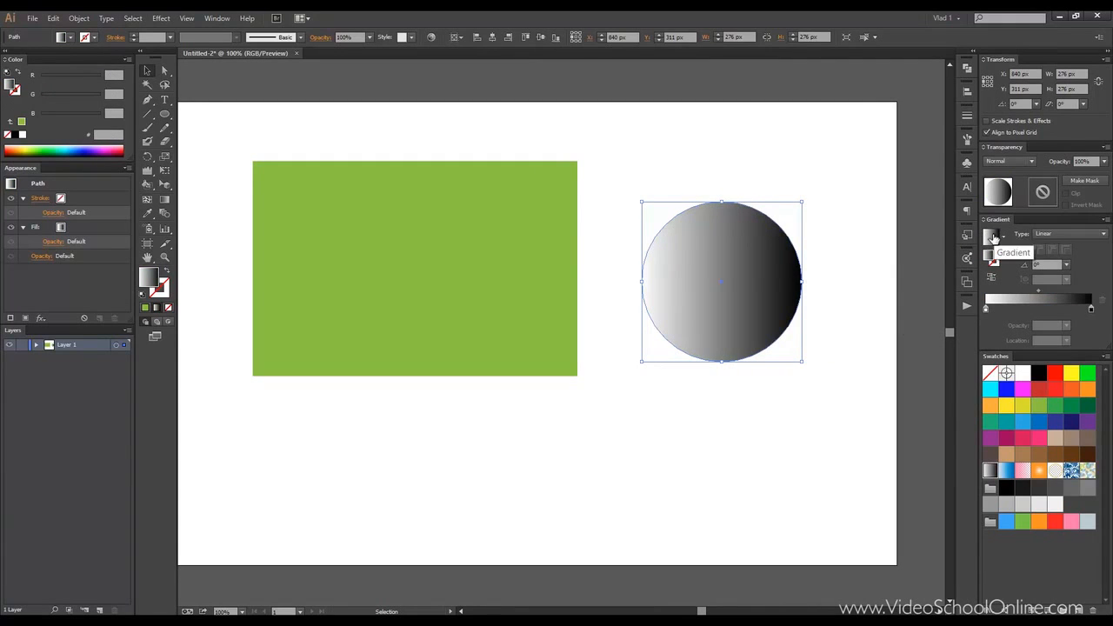
pyautogui.click(510, 201)
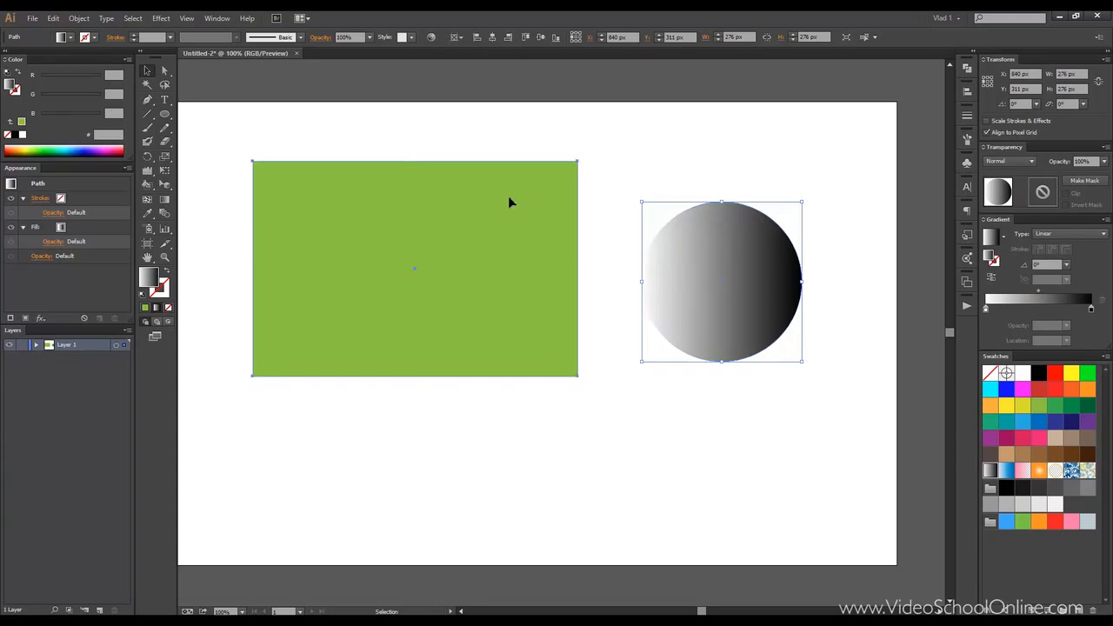
pyautogui.click(997, 241)
pyautogui.click(794, 199)
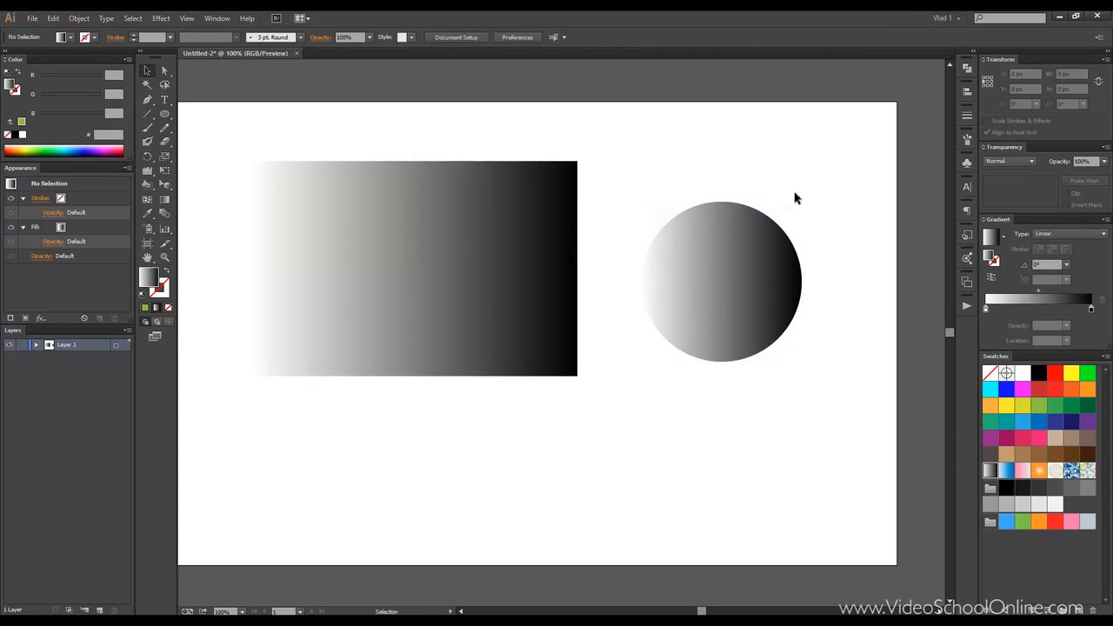
# Set both color stops of the circle's gradient to the sky blue swatch 29ABE2.
pyautogui.click(722, 235)
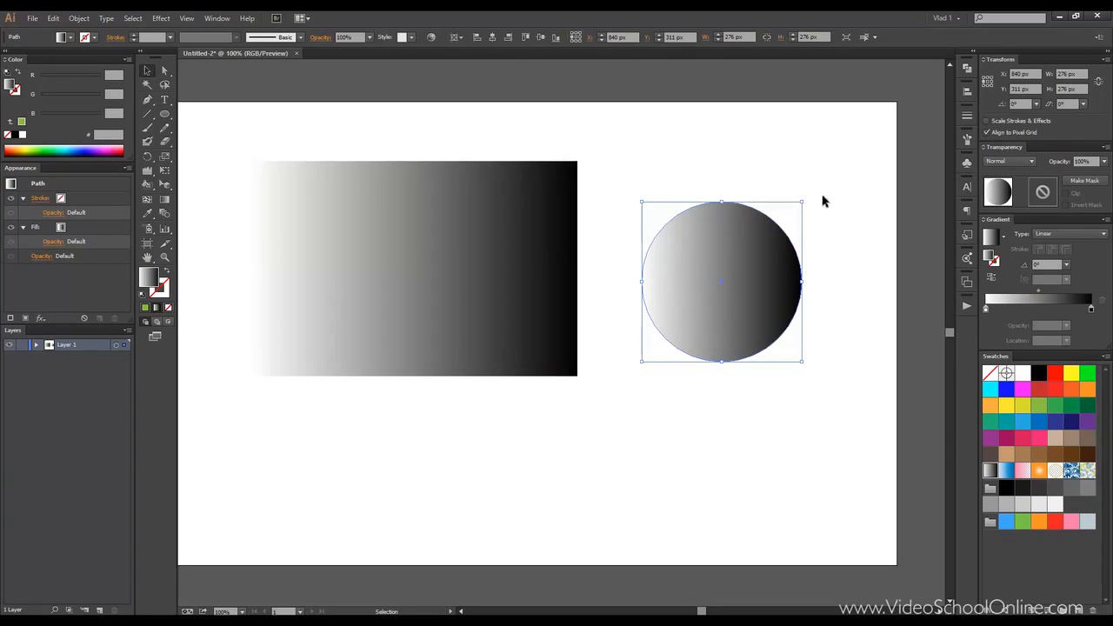
pyautogui.moveTo(812, 183); pyautogui.dragTo(820, 185)
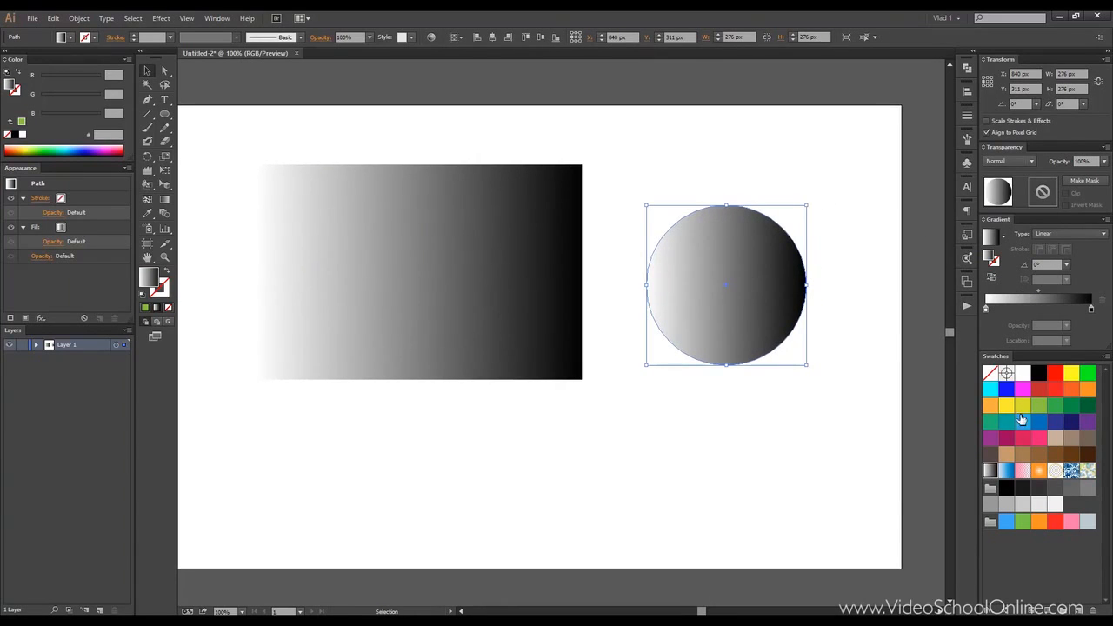
pyautogui.moveTo(1022, 419); pyautogui.dragTo(988, 309)
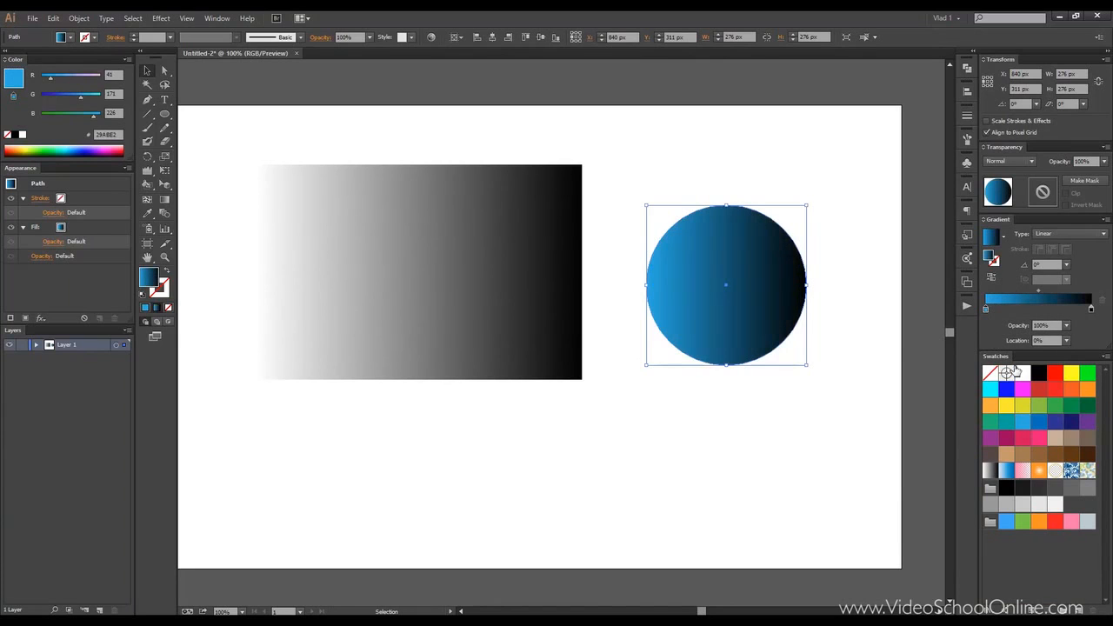
pyautogui.moveTo(1023, 420); pyautogui.dragTo(1091, 314)
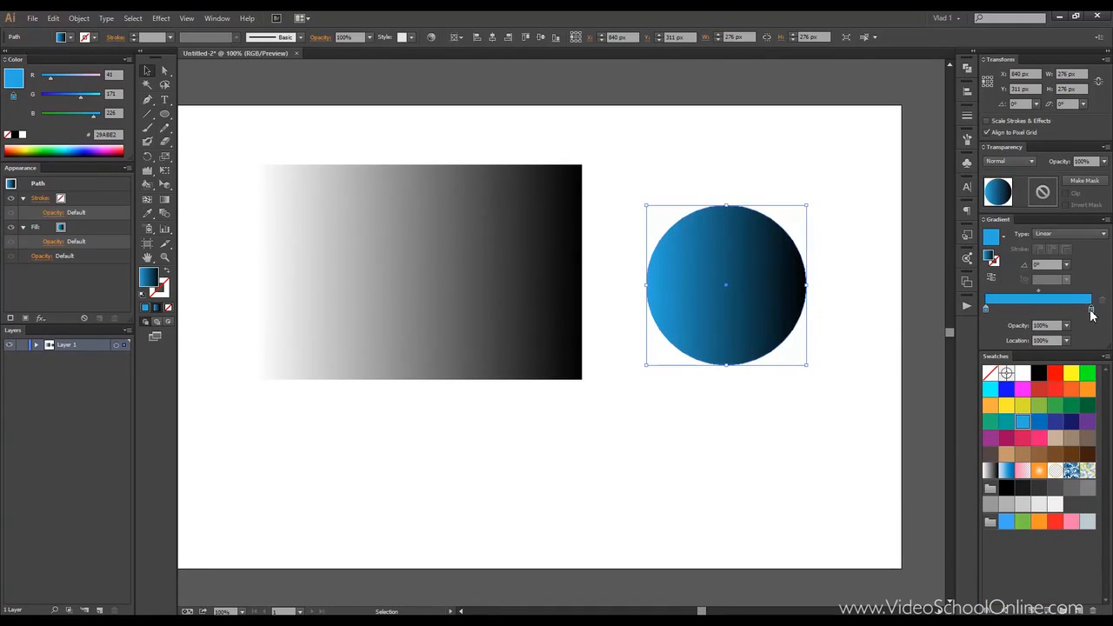
# Change the circle gradient's end stop to lavender D1ABE2 by raising its red value to 209.
pyautogui.doubleClick(1091, 311)
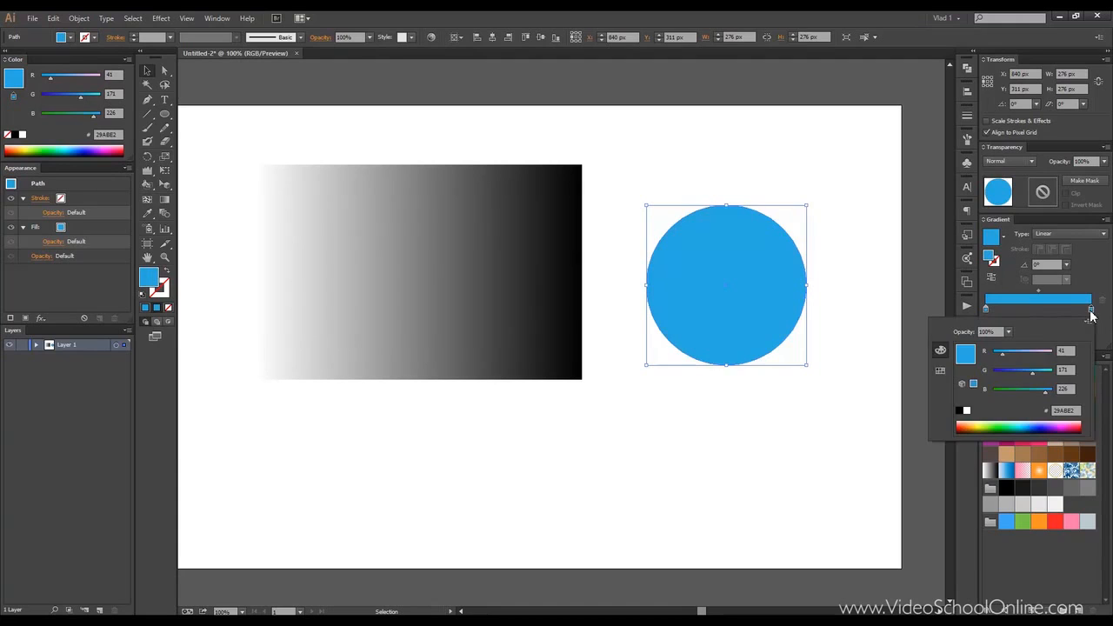
pyautogui.moveTo(1002, 354); pyautogui.dragTo(1046, 357)
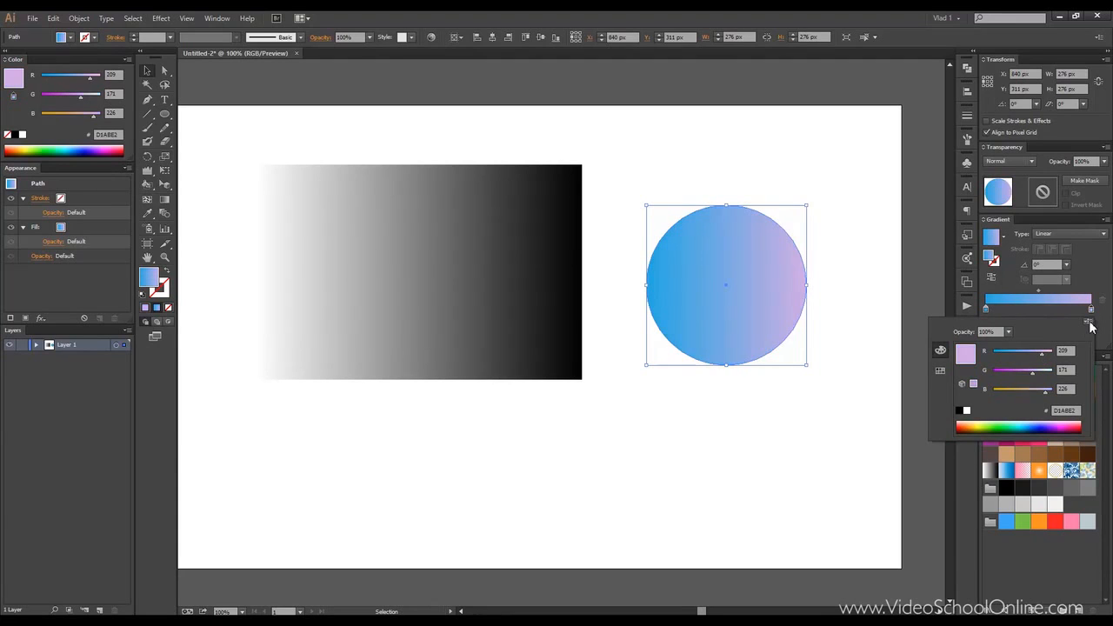
pyautogui.click(1095, 275)
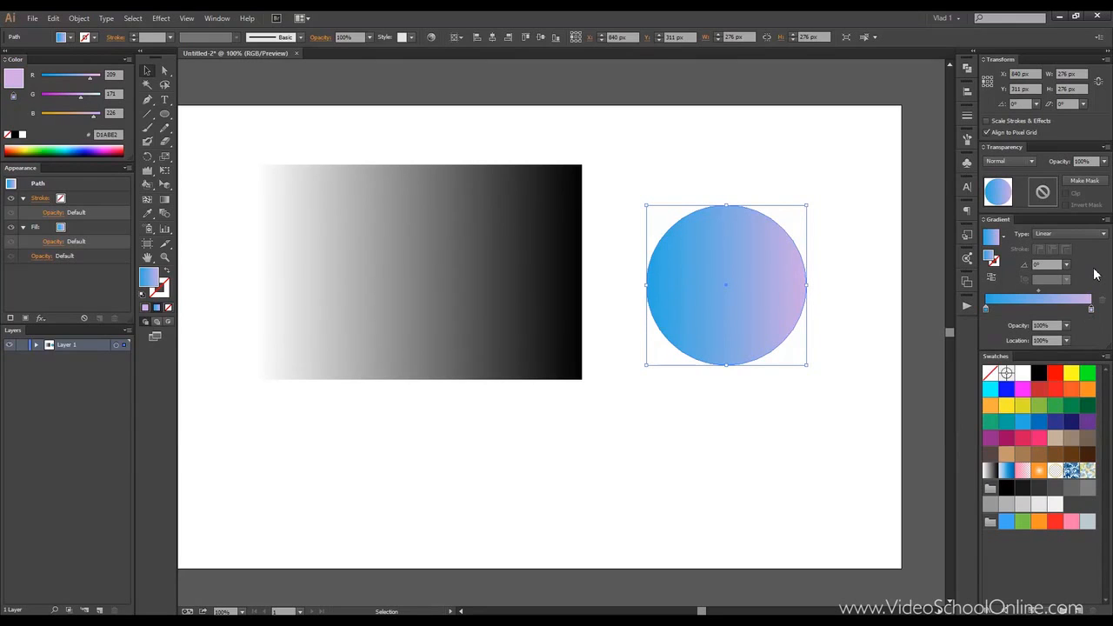
# Try a brown swatch on the circle gradient's start stop, settling on dark navy 1B1464.
pyautogui.doubleClick(986, 311)
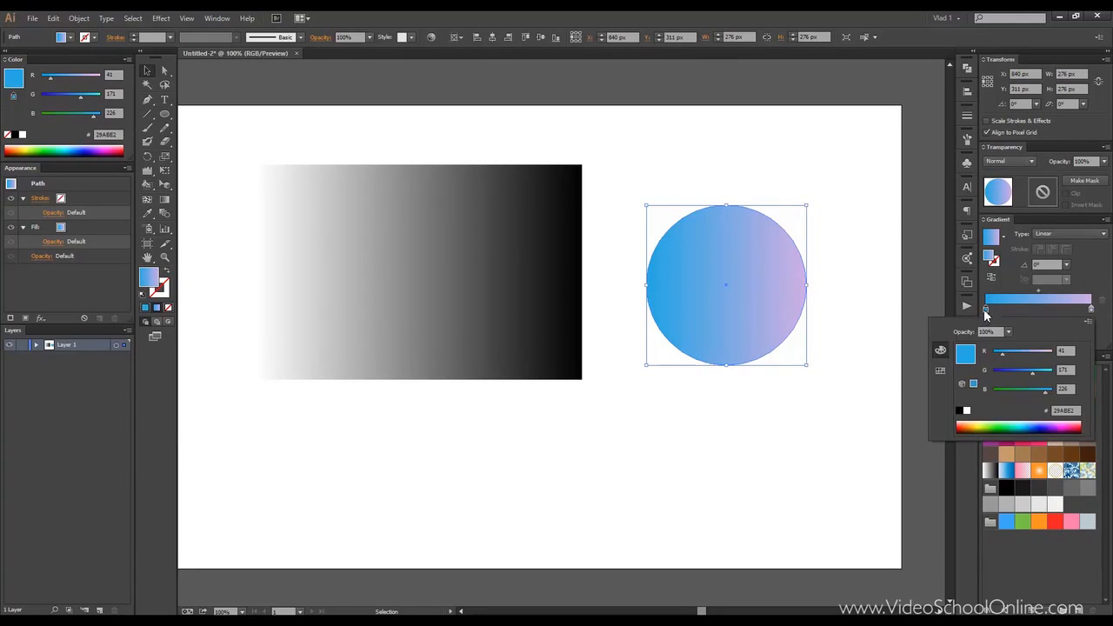
pyautogui.click(940, 371)
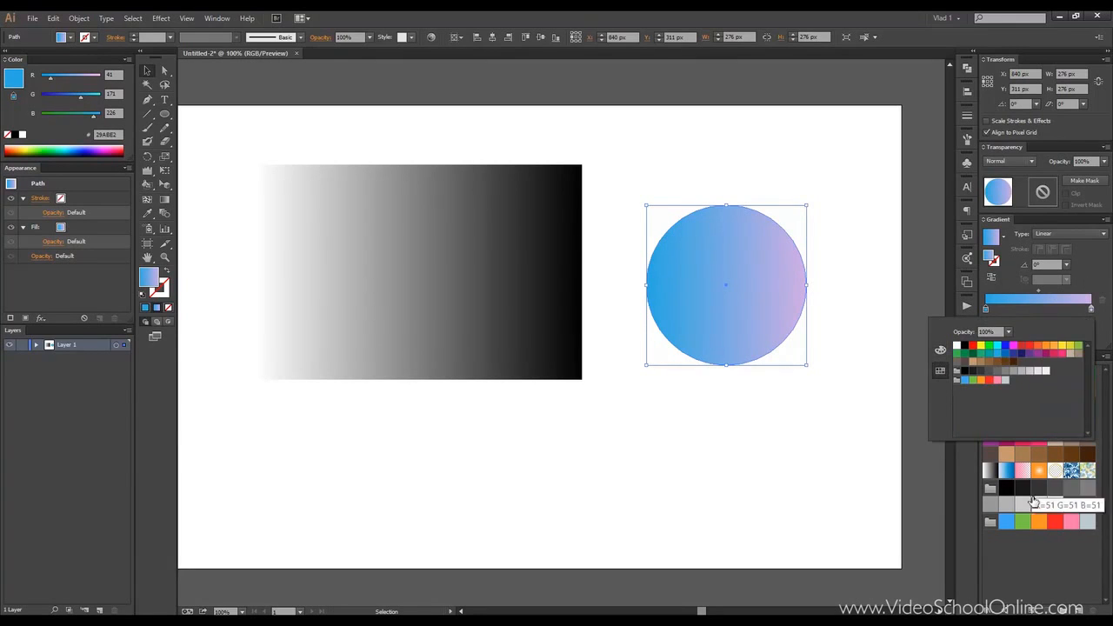
pyautogui.click(998, 360)
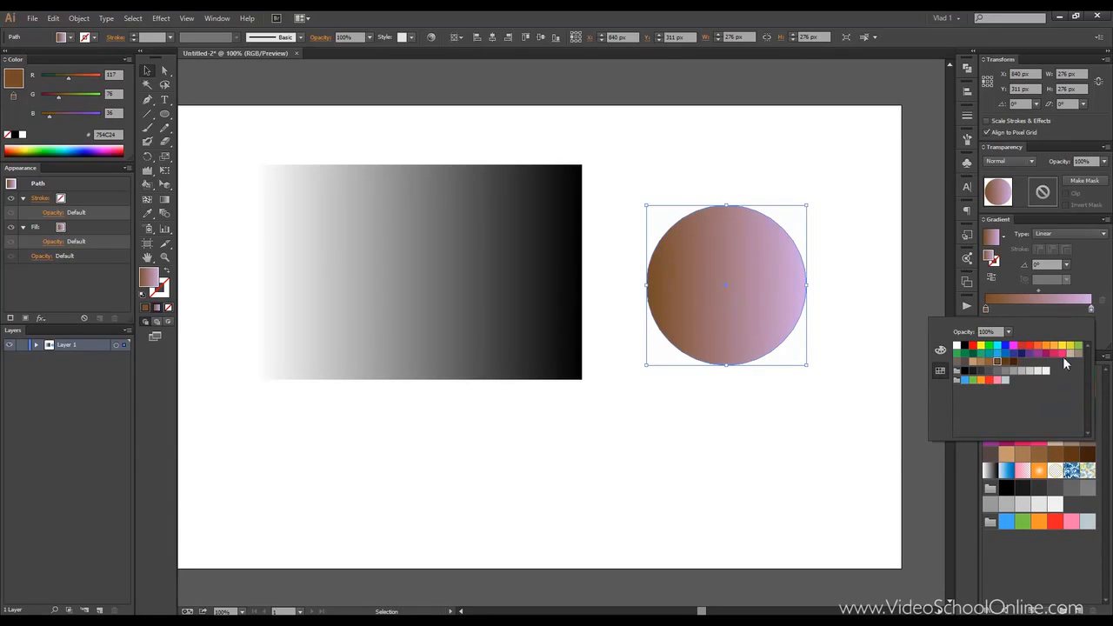
pyautogui.click(1023, 360)
pyautogui.press('Escape')
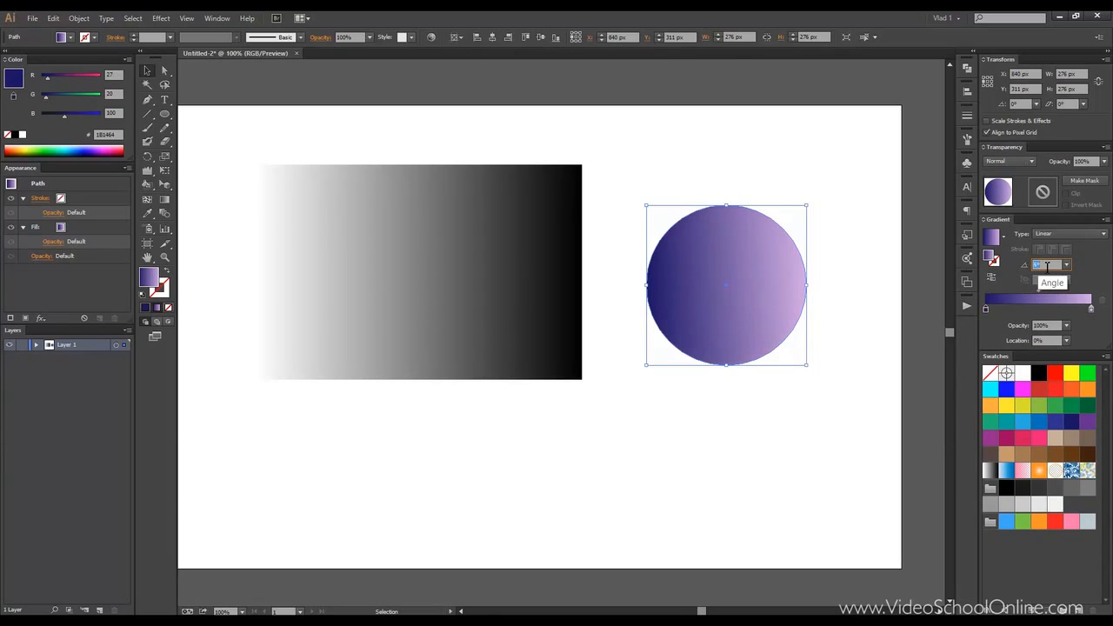
# Rotate the circle's linear gradient to an angle of 100°.
pyautogui.scroll(16, 1048, 266)
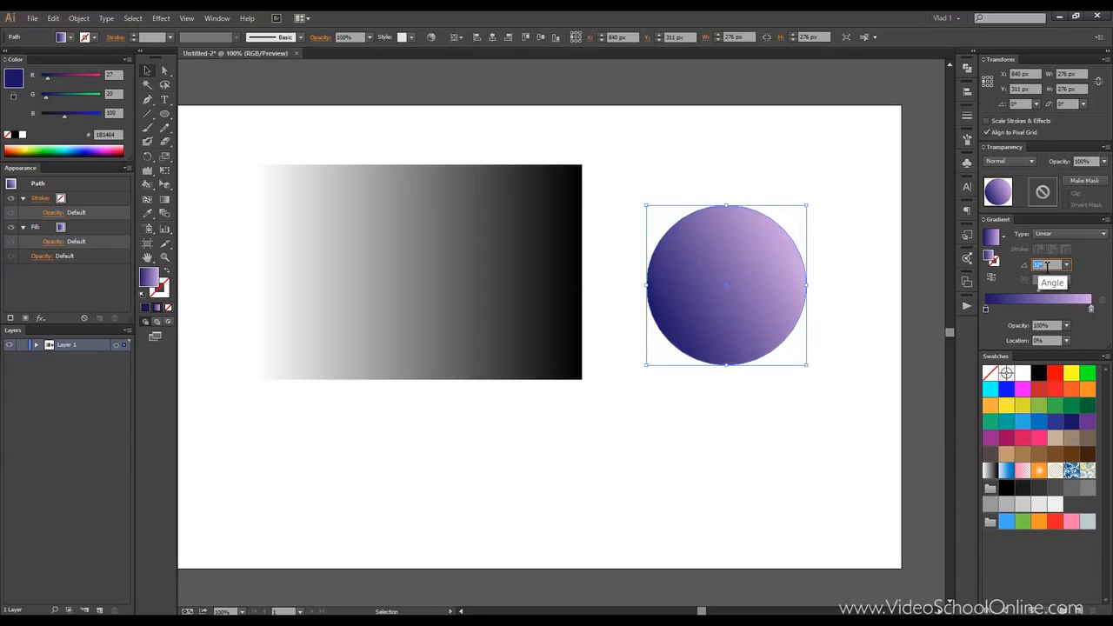
pyautogui.scroll(20, 1048, 266)
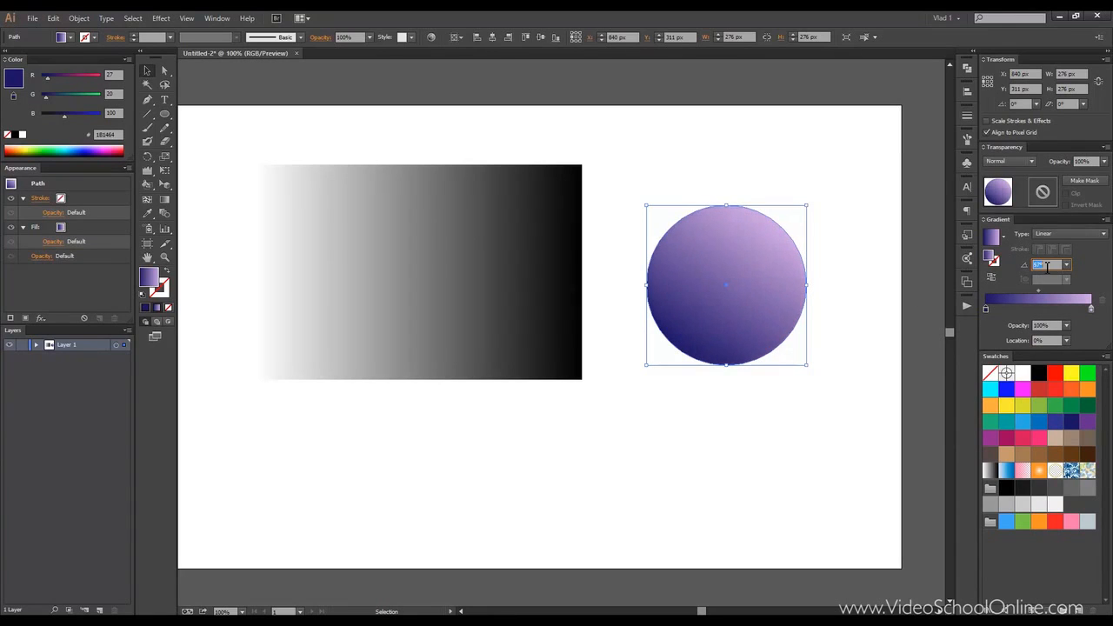
pyautogui.scroll(5, 1048, 266)
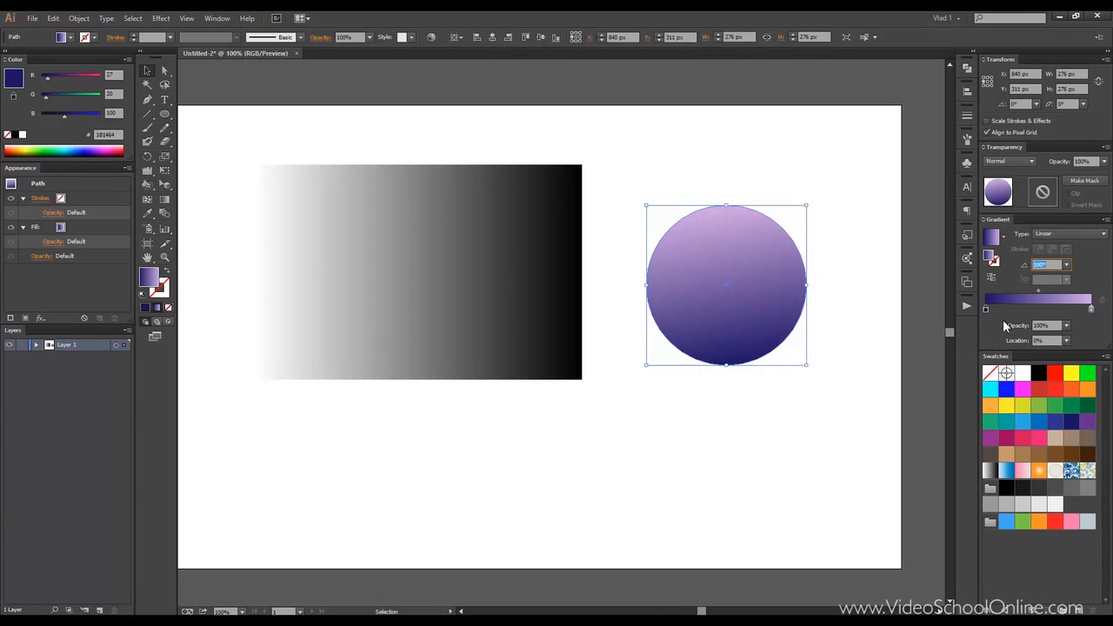
# Test reversing the circle's linear gradient, and switch it to a radial gradient with its colors reversed.
pyautogui.click(991, 280)
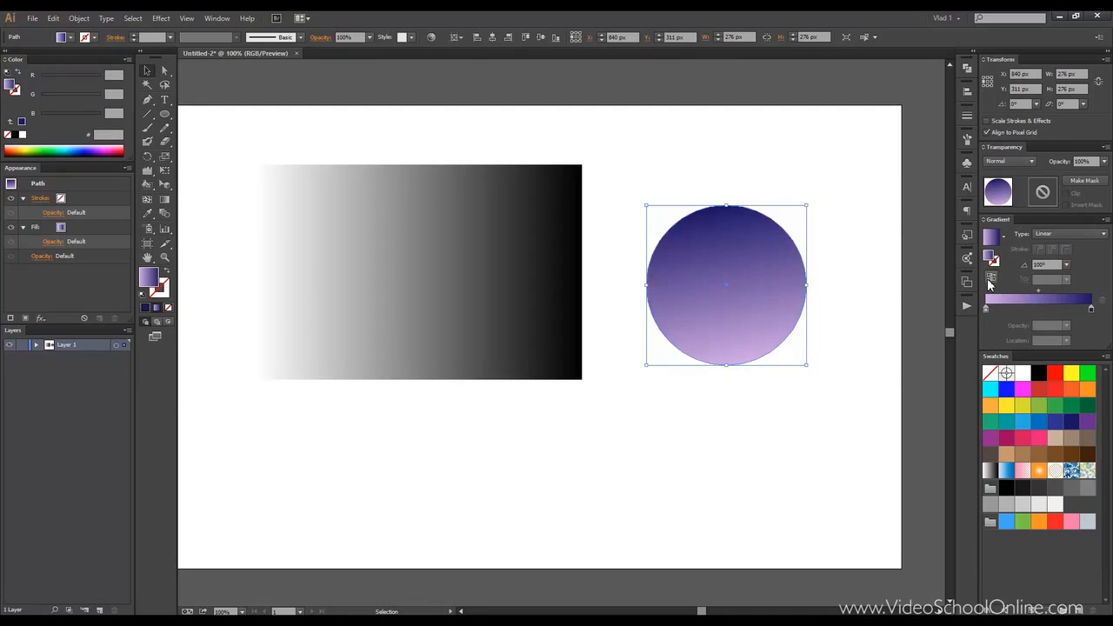
pyautogui.click(990, 281)
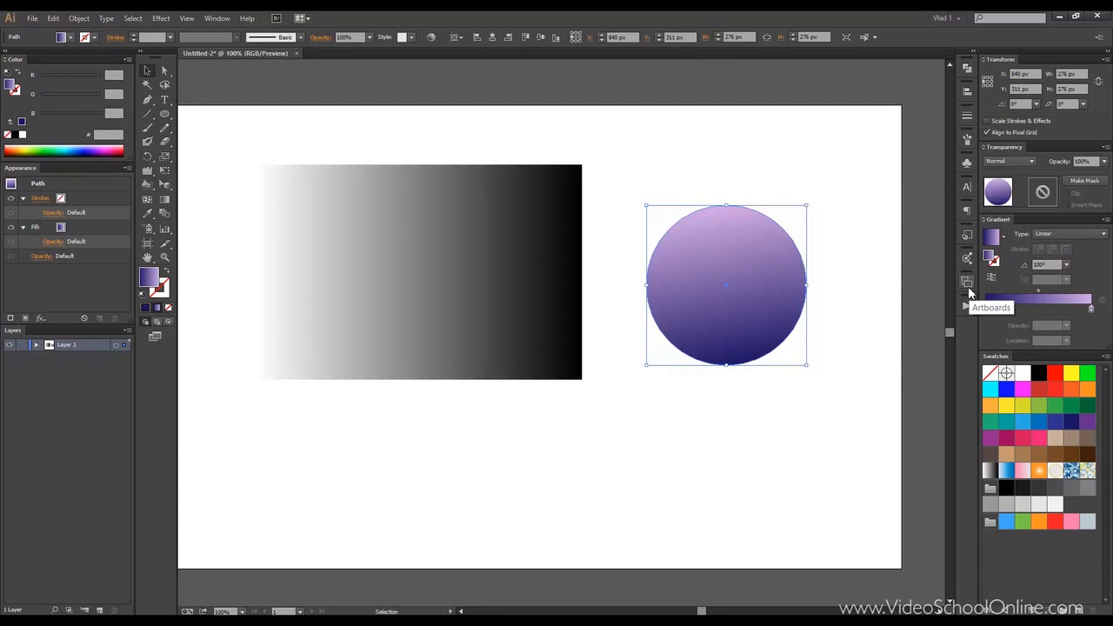
pyautogui.click(1078, 234)
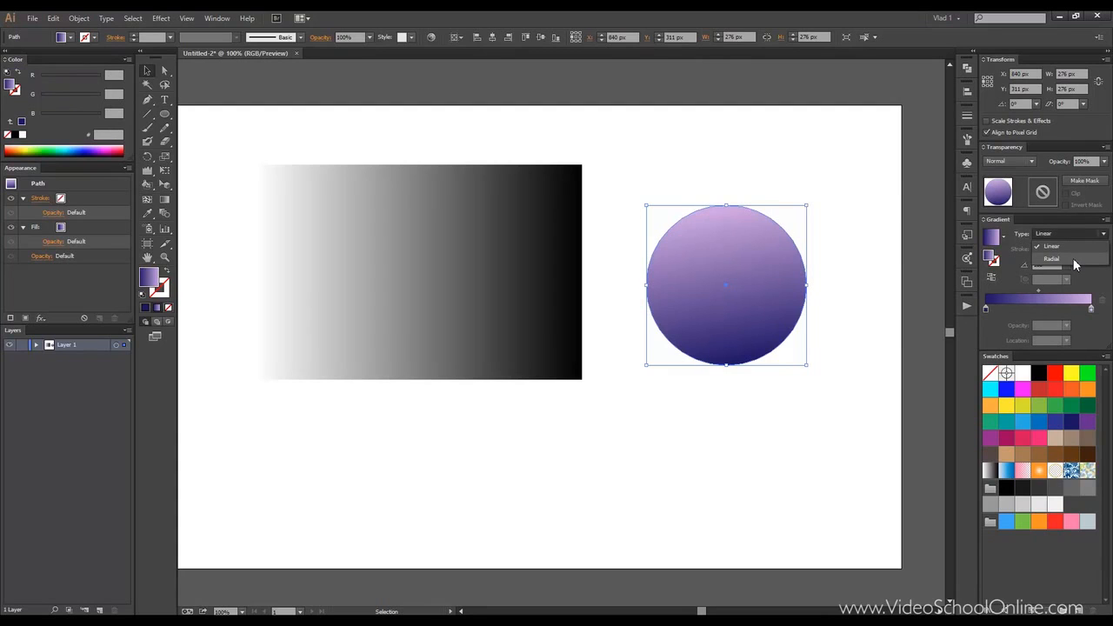
pyautogui.click(1052, 259)
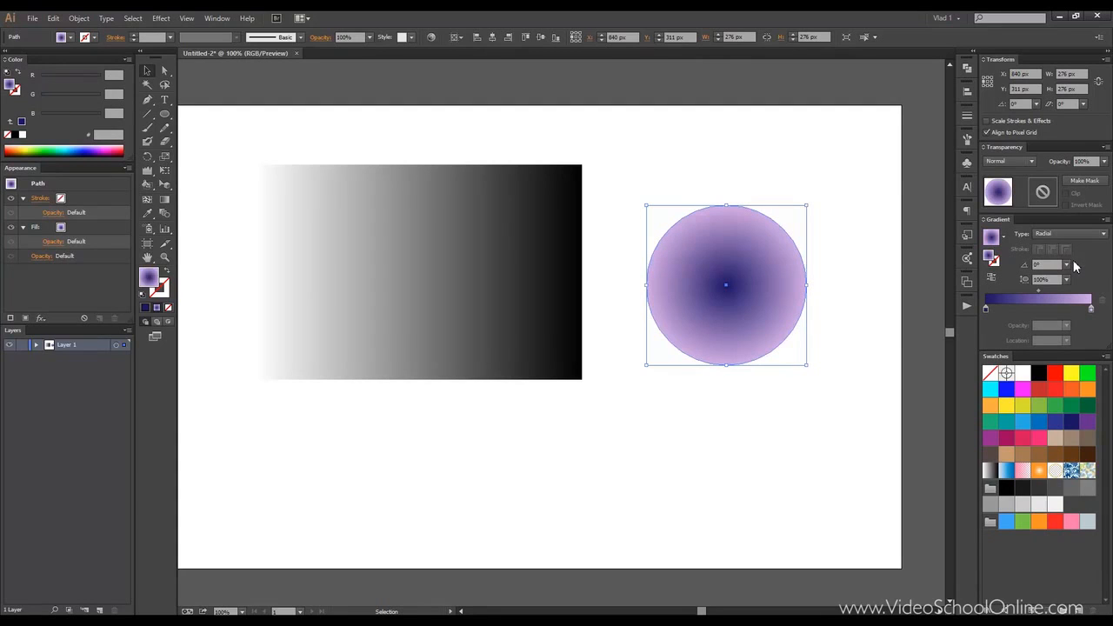
pyautogui.click(990, 278)
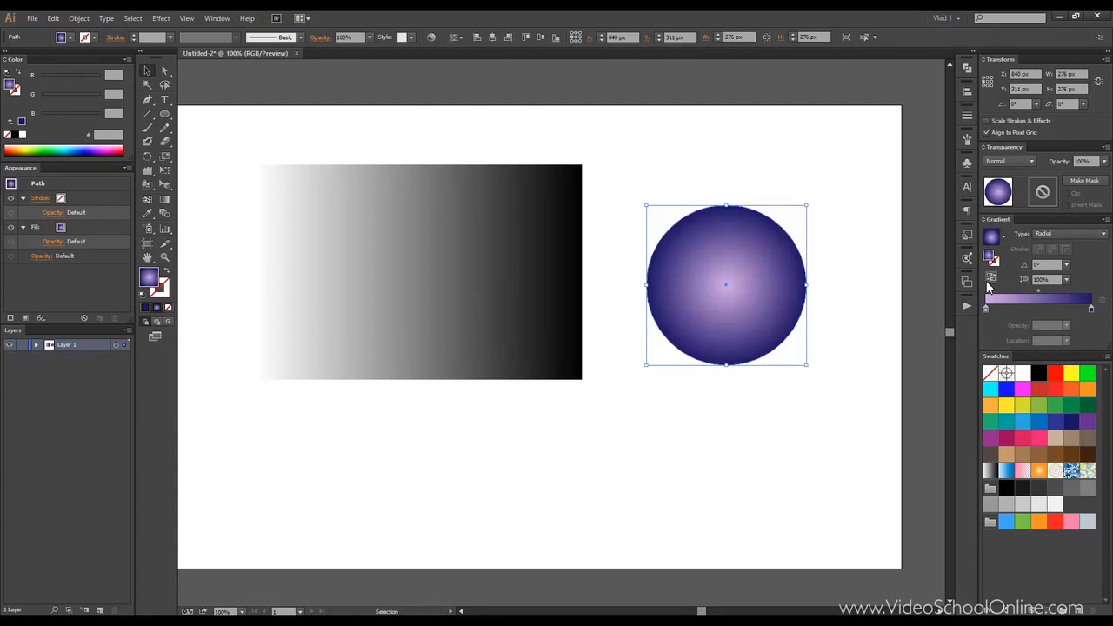
# Recolor the circle's radial gradient with light blue 29ABE2 at the center and a darker blue swatch at the edge.
pyautogui.moveTo(1040, 422); pyautogui.dragTo(1092, 311)
pyautogui.moveTo(1023, 423); pyautogui.dragTo(989, 315)
pyautogui.click(873, 267)
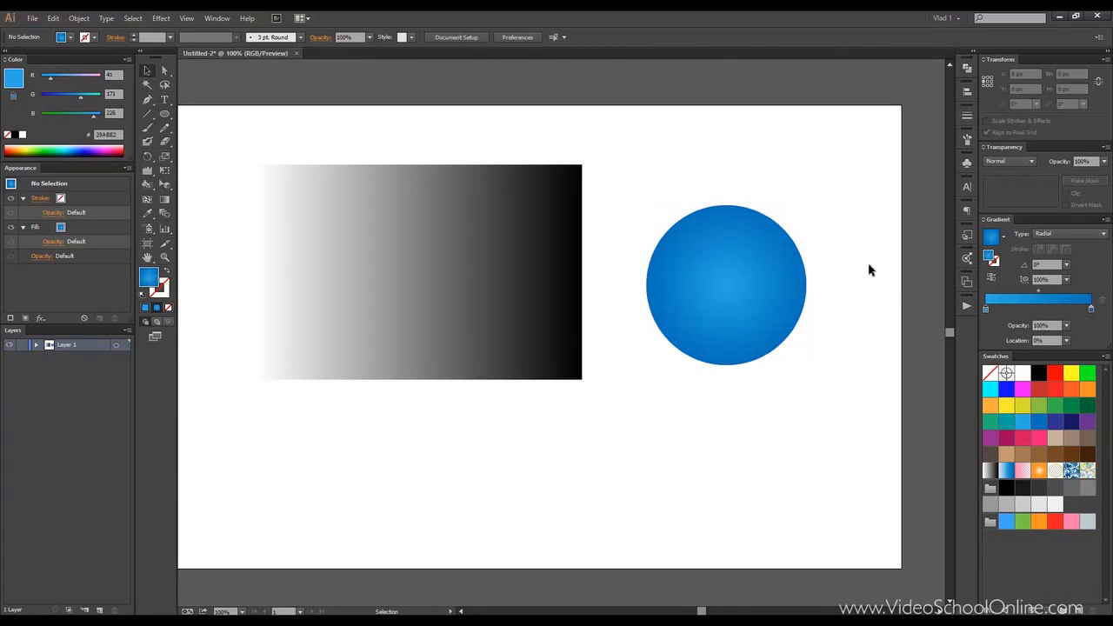
# Set the aspect ratio of the circle's radial gradient to 200% and activate the Gradient tool to show its outline.
pyautogui.click(740, 264)
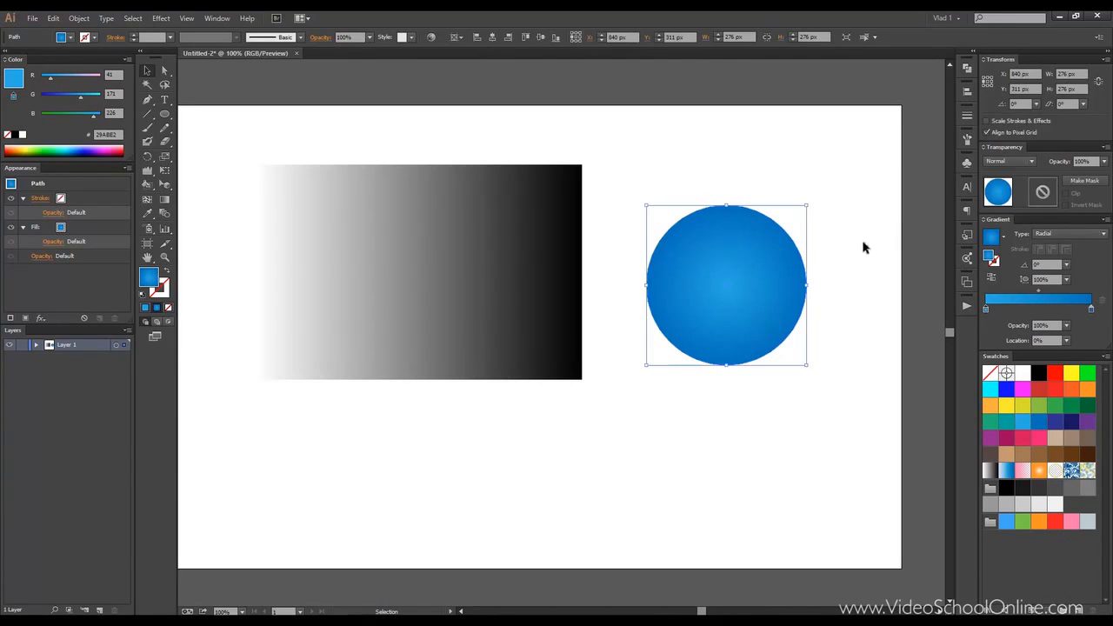
pyautogui.click(1067, 279)
pyautogui.click(1093, 426)
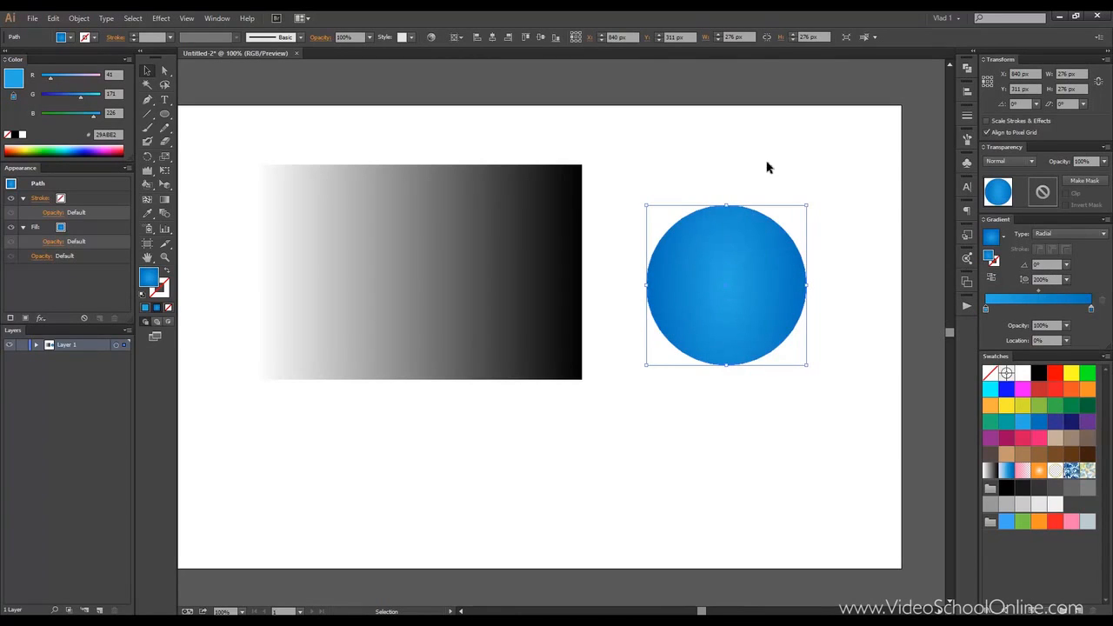
pyautogui.press('g')
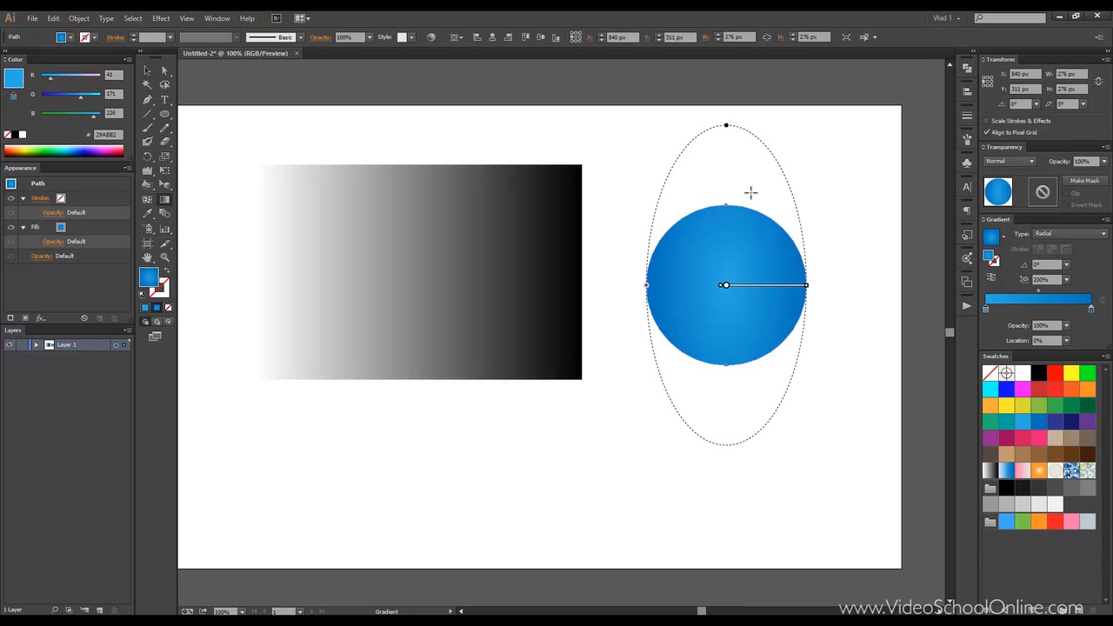
# Reset the radial gradient's aspect ratio to 100%, and reshape its outline on the artboard into a larger, taller ellipse with a 165.4% ratio.
pyautogui.click(1066, 280)
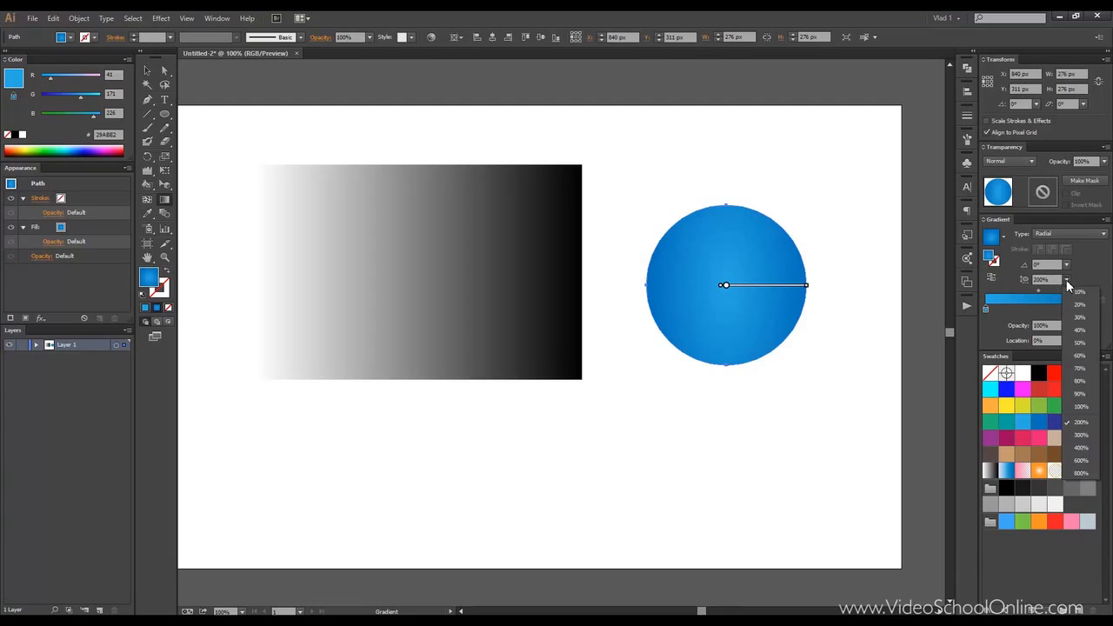
pyautogui.click(1079, 405)
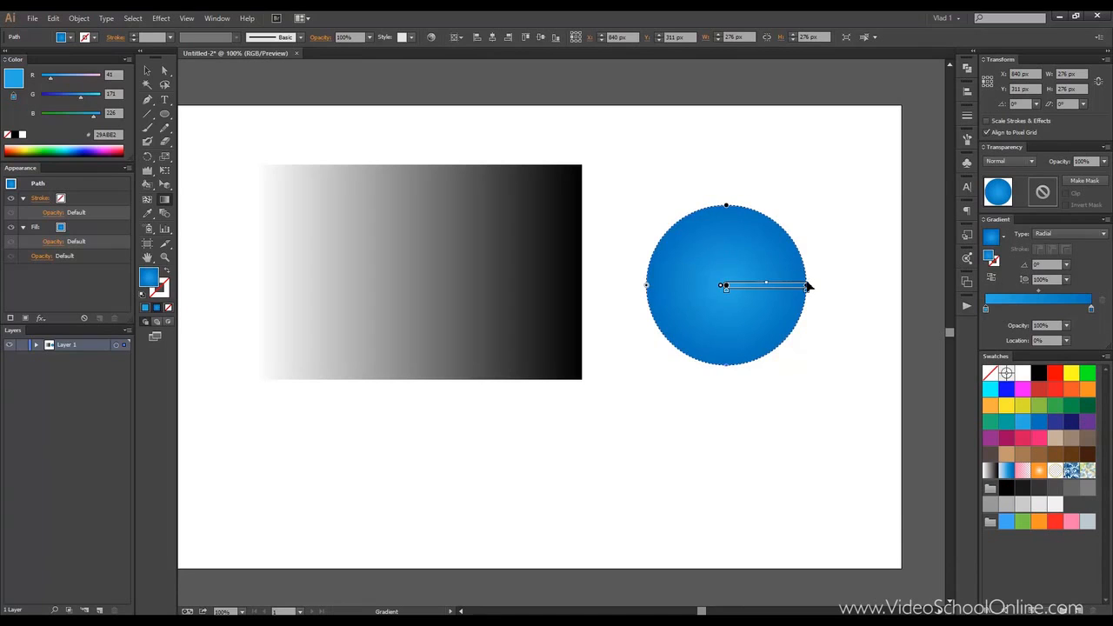
pyautogui.moveTo(807, 285); pyautogui.dragTo(851, 286)
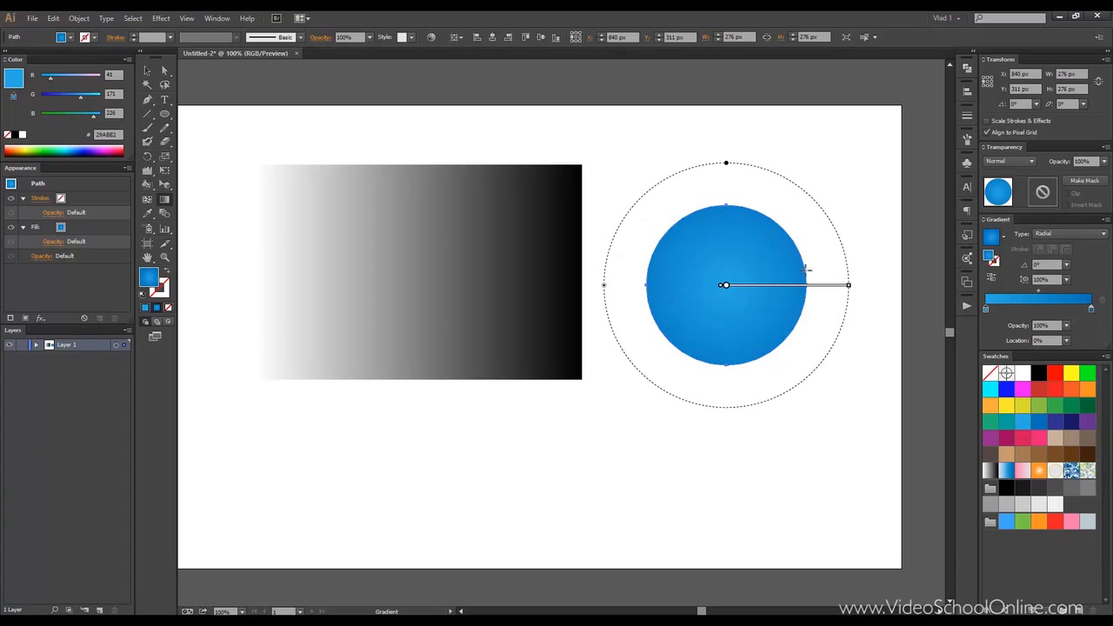
pyautogui.moveTo(727, 166); pyautogui.dragTo(726, 84)
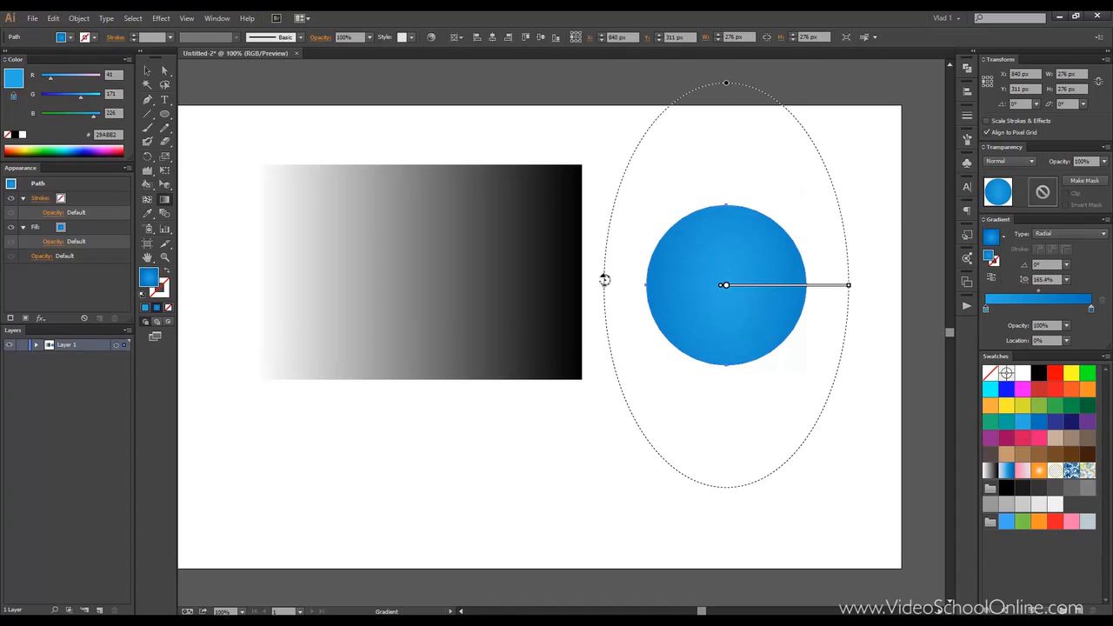
# Rotate the circle's radial gradient to -71° on the artboard, shrink its outline, and deselect the circle.
pyautogui.moveTo(606, 290)
pyautogui.mouseDown()
pyautogui.moveTo(567, 300)
pyautogui.moveTo(607, 290)
pyautogui.mouseUp()
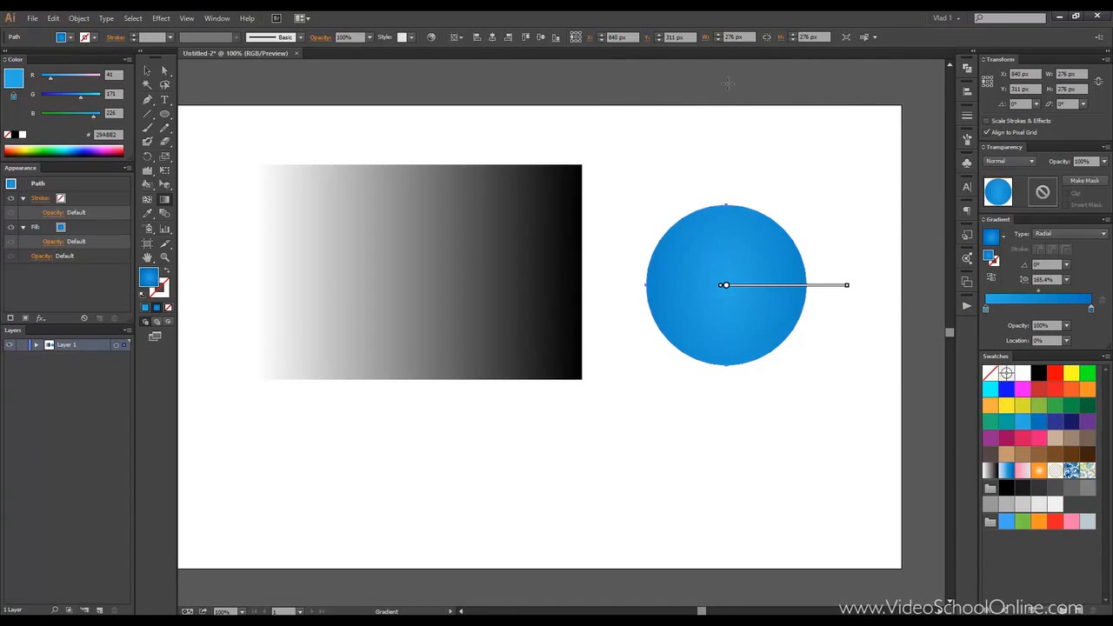
pyautogui.moveTo(718, 84); pyautogui.dragTo(899, 208)
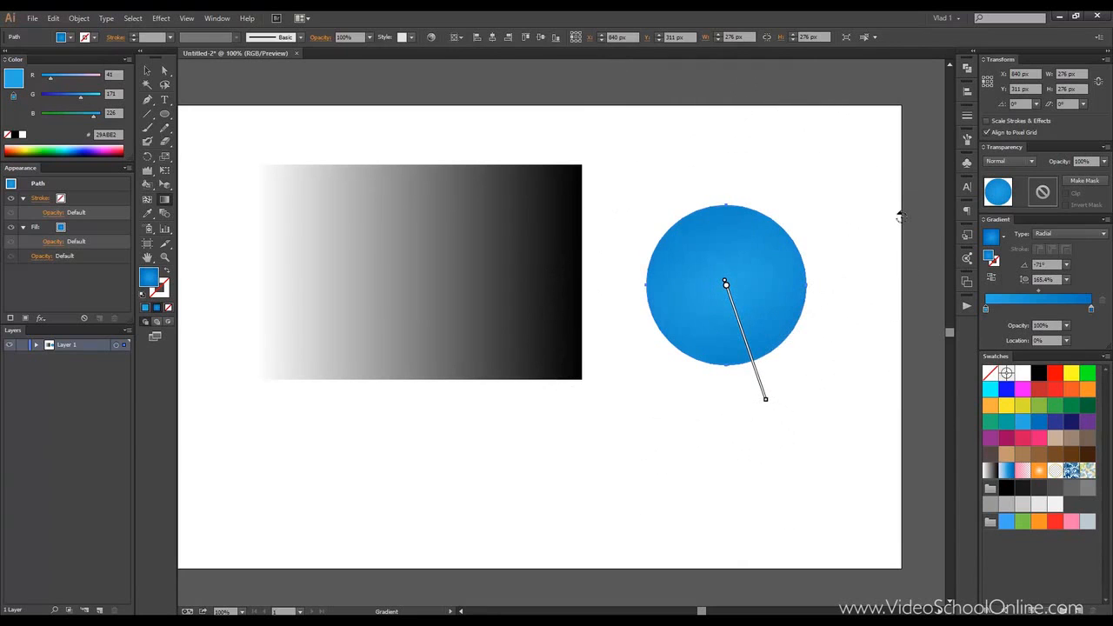
pyautogui.moveTo(766, 398); pyautogui.dragTo(757, 372)
pyautogui.moveTo(698, 204); pyautogui.dragTo(705, 229)
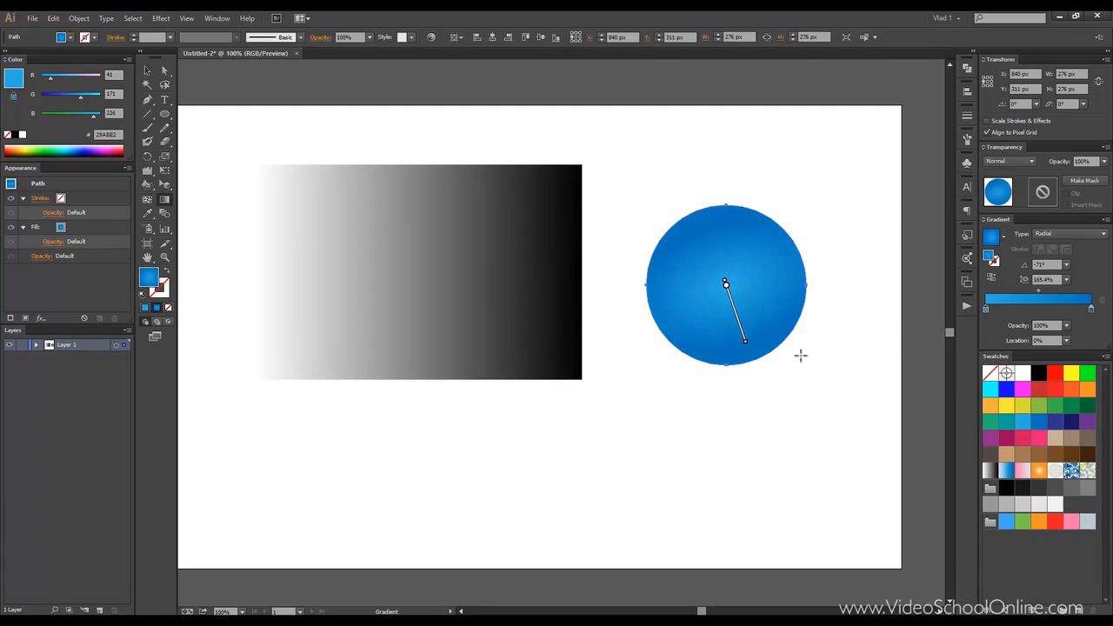
pyautogui.click(147, 70)
pyautogui.click(601, 186)
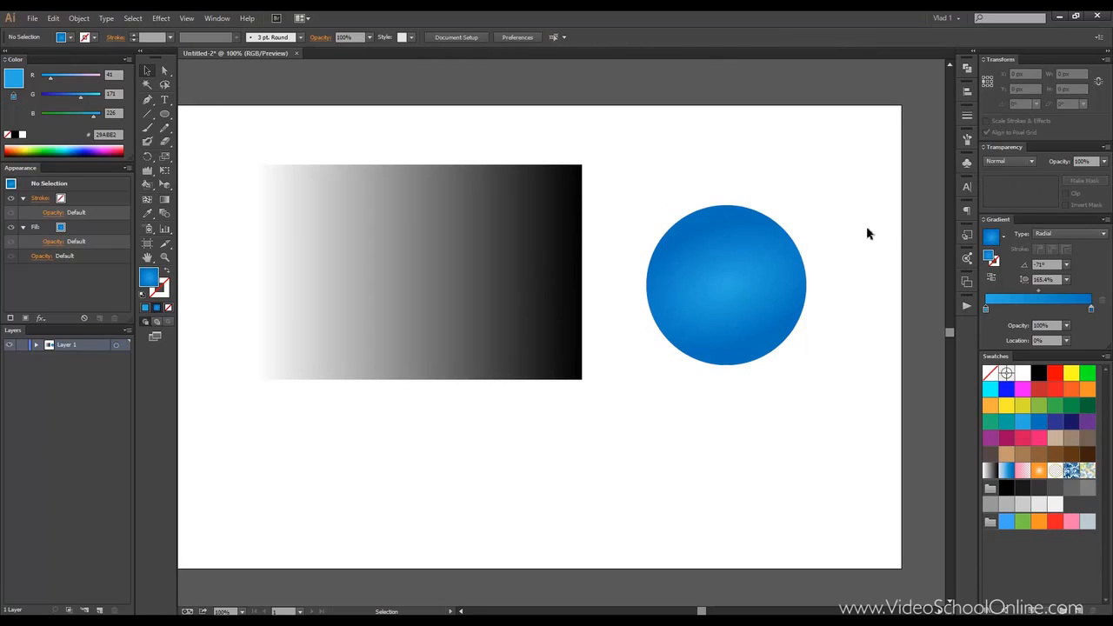
# Reselect the circle with the Gradient tool active and move the light blue center stop outward to about the 45% location.
pyautogui.click(711, 282)
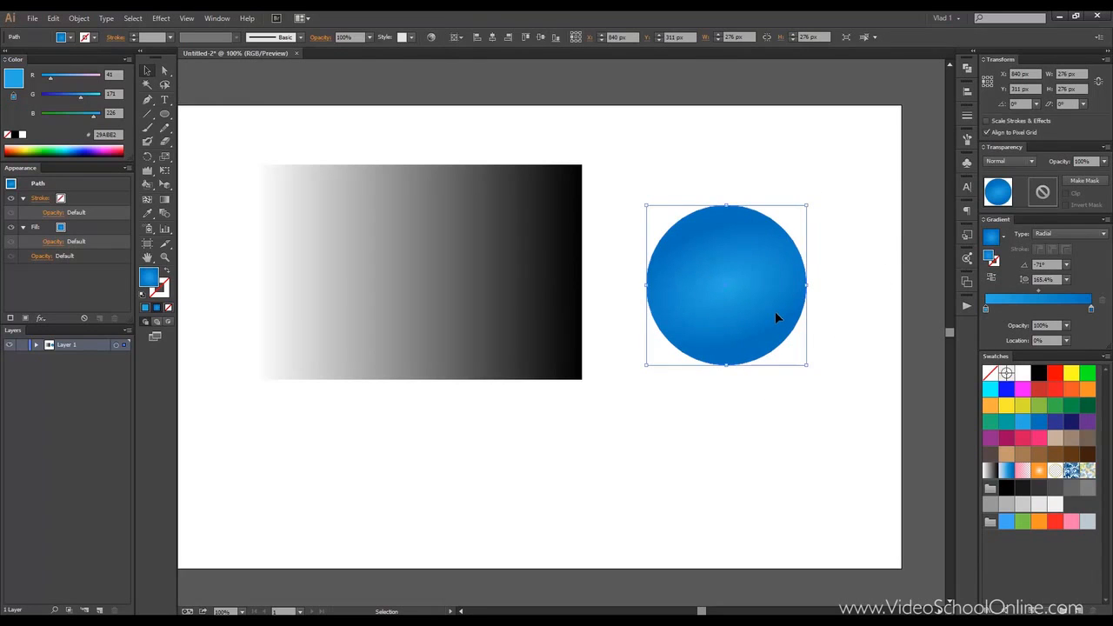
pyautogui.press('g')
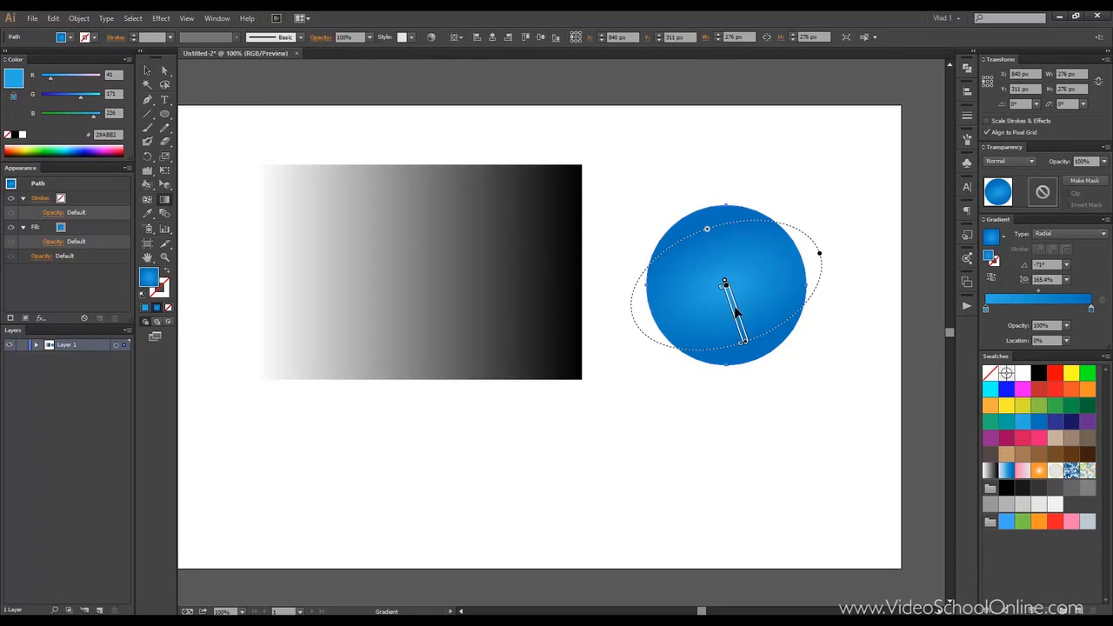
pyautogui.click(988, 310)
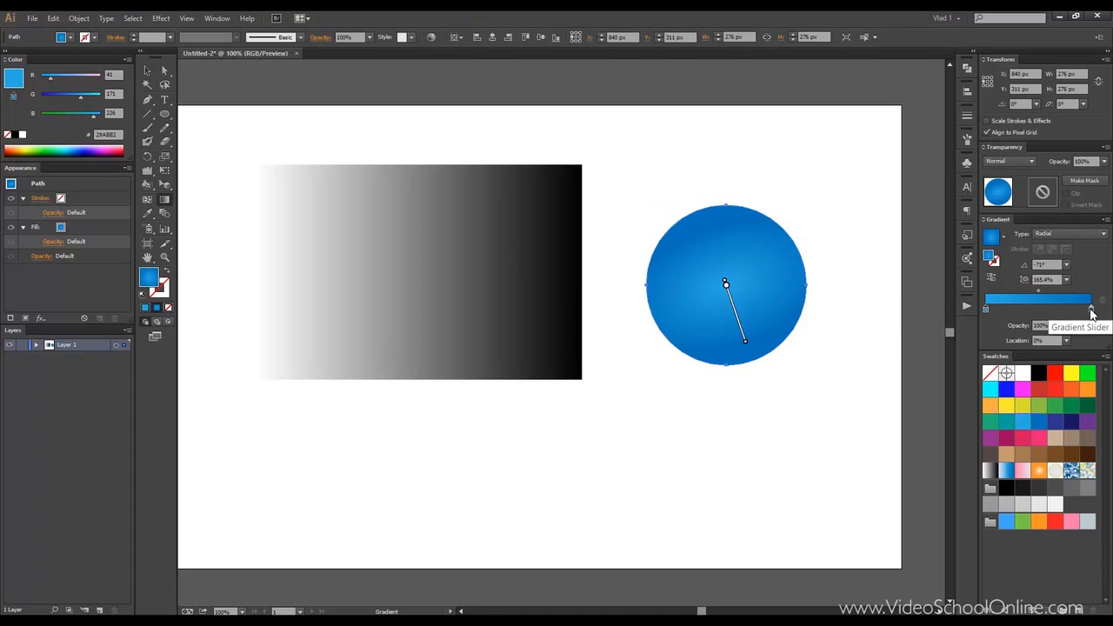
pyautogui.moveTo(723, 289); pyautogui.dragTo(730, 305)
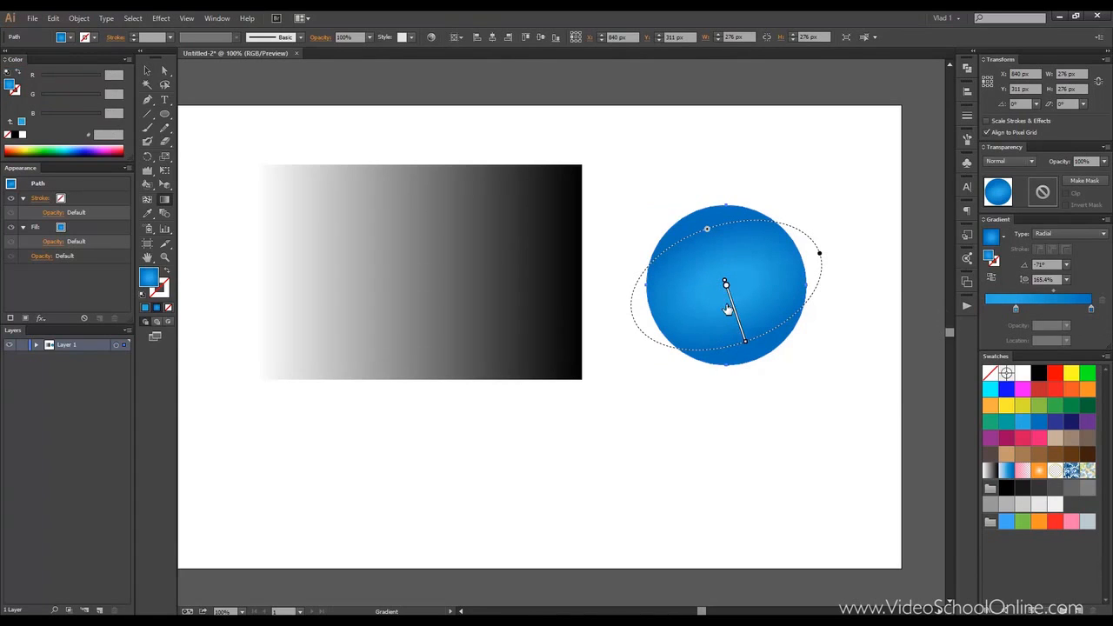
pyautogui.moveTo(728, 305); pyautogui.dragTo(739, 323)
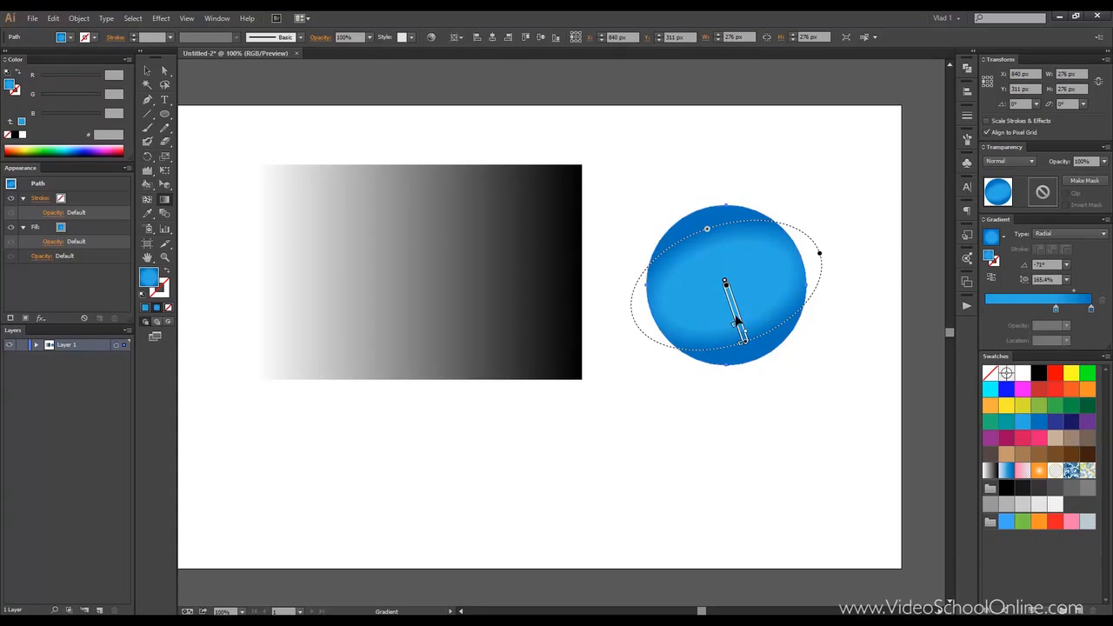
pyautogui.moveTo(737, 326); pyautogui.dragTo(733, 314)
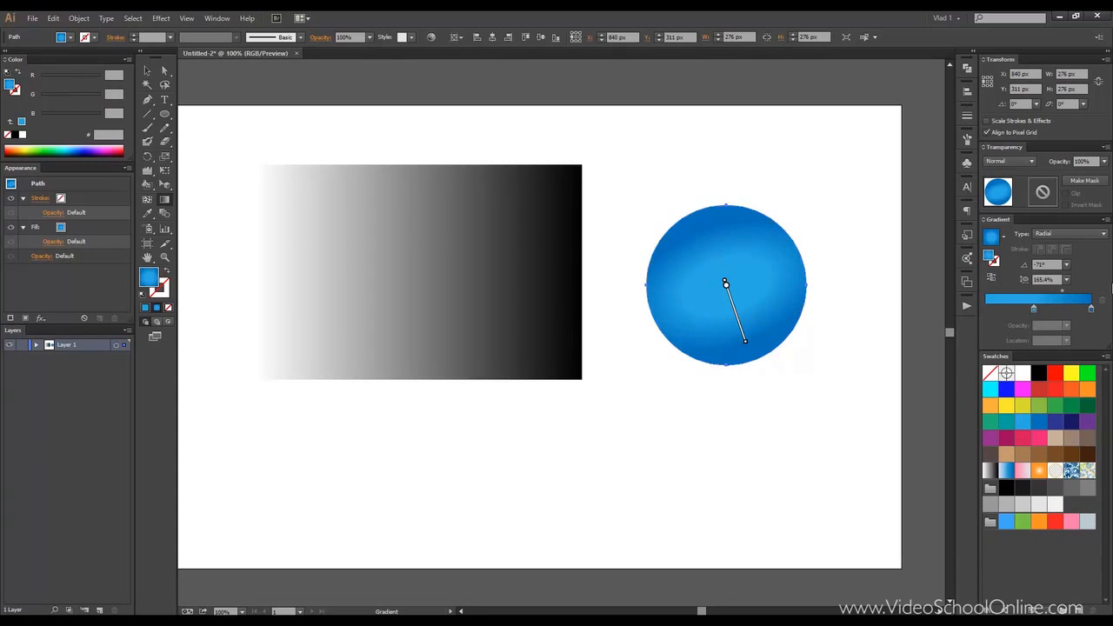
# Set the light blue stop's opacity to 30% and shift its location to about 34%.
pyautogui.click(1034, 309)
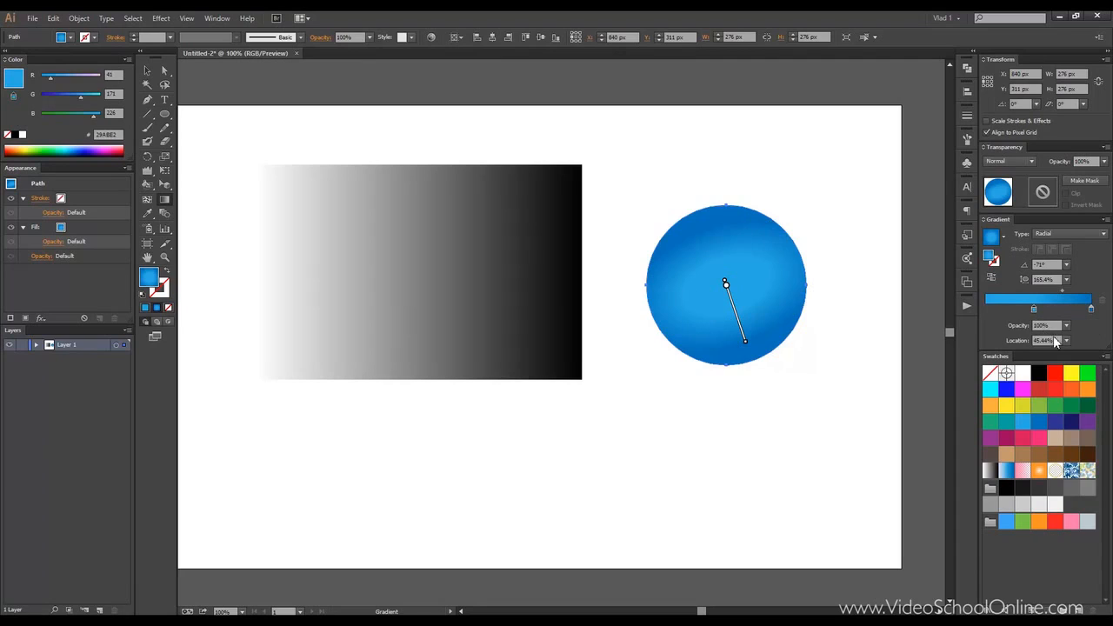
pyautogui.click(1056, 326)
pyautogui.click(1066, 325)
pyautogui.click(1079, 375)
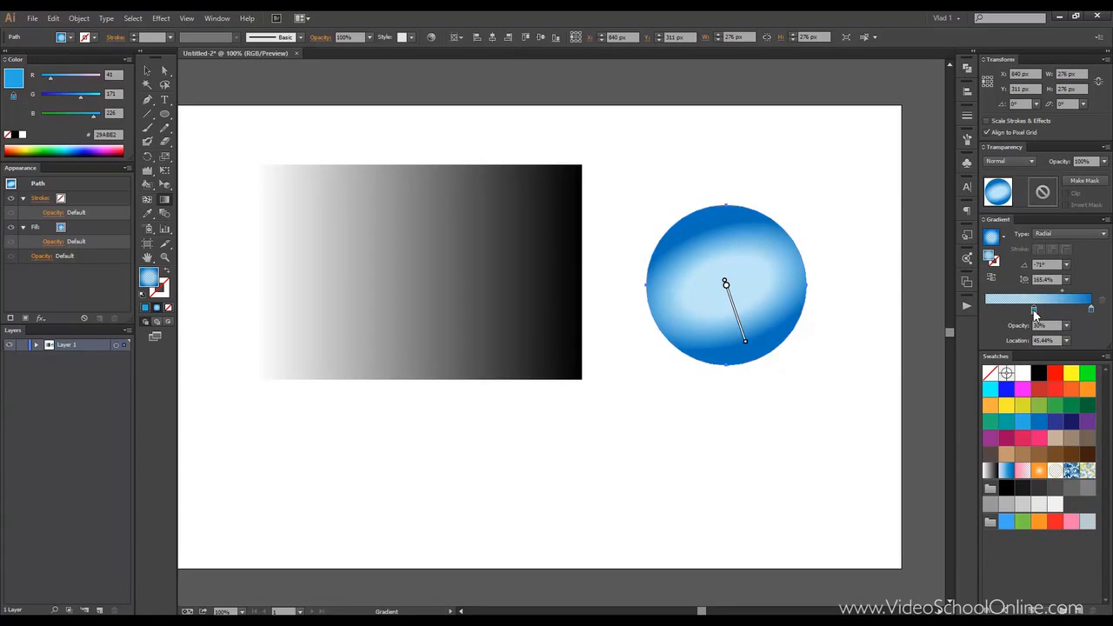
pyautogui.moveTo(1057, 340); pyautogui.dragTo(1027, 318)
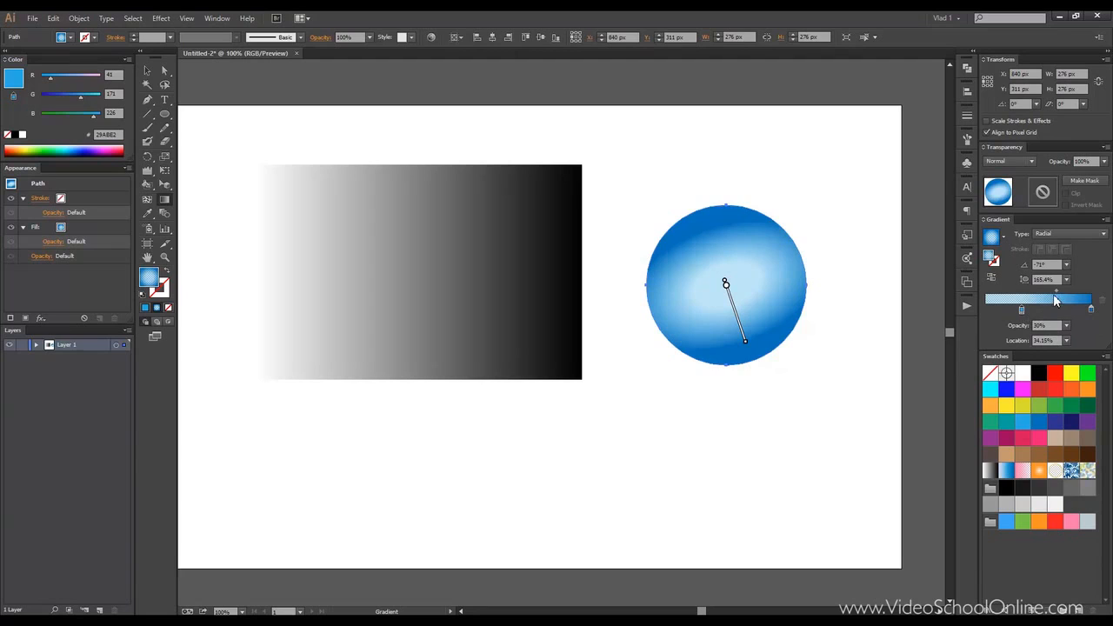
# Shift the midpoint between the two stops to 13% and add two extra color stops at about 60% and 17%.
pyautogui.moveTo(1058, 293); pyautogui.dragTo(1017, 298)
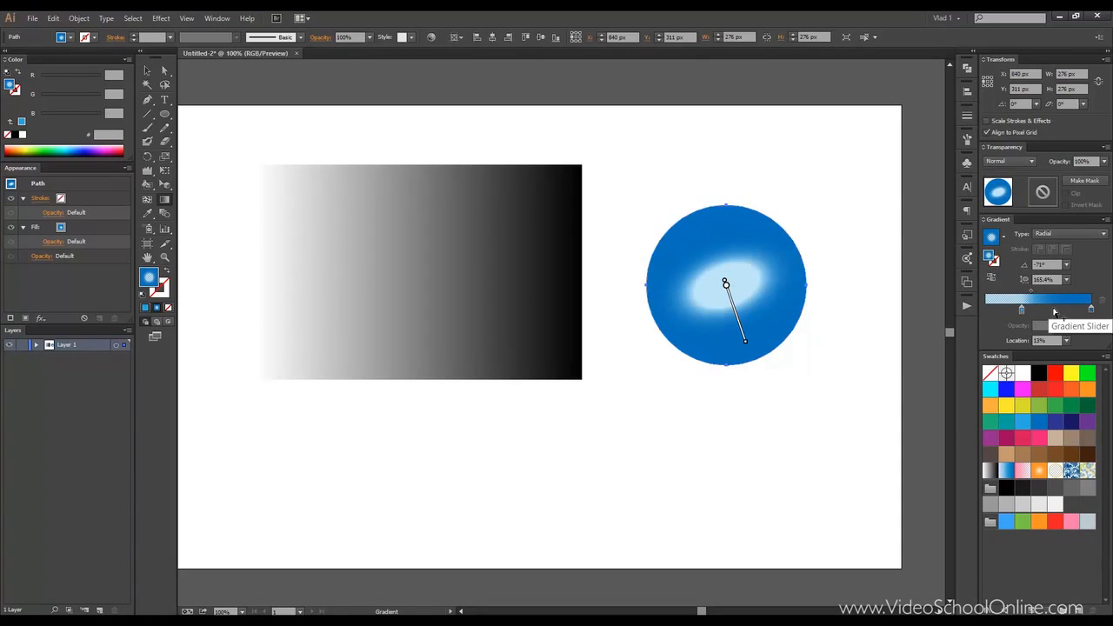
pyautogui.click(1052, 311)
pyautogui.moveTo(1055, 311)
pyautogui.mouseDown()
pyautogui.moveTo(1073, 313)
pyautogui.moveTo(1050, 311)
pyautogui.mouseUp()
pyautogui.click(1003, 310)
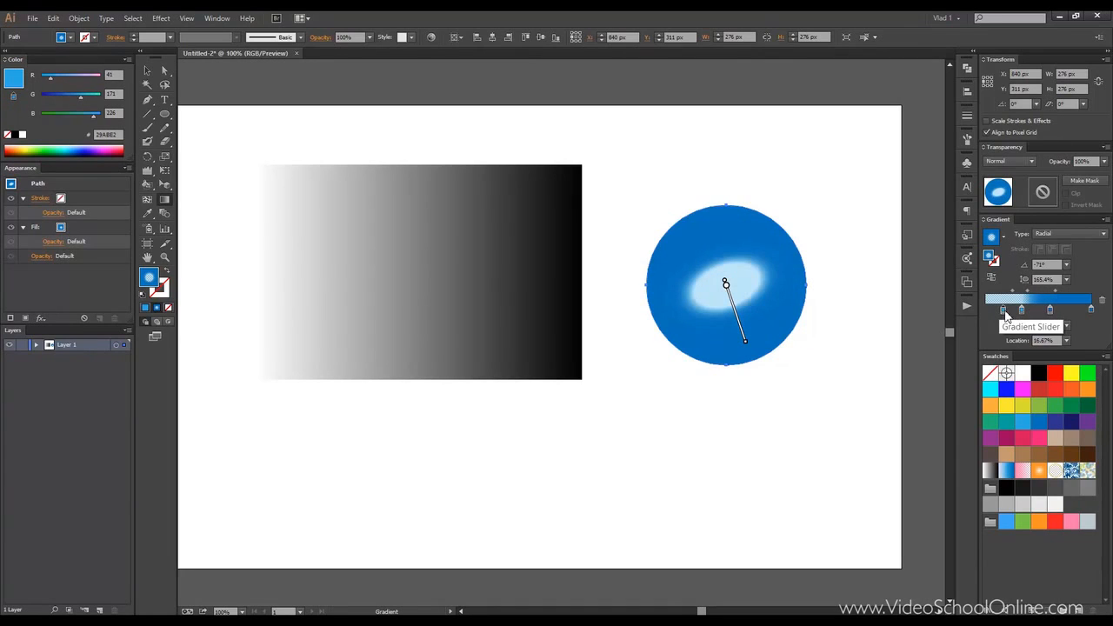
# Remove both added stops from the gradient, add another at about 60%, and delete it as well.
pyautogui.moveTo(1006, 310); pyautogui.dragTo(1007, 362)
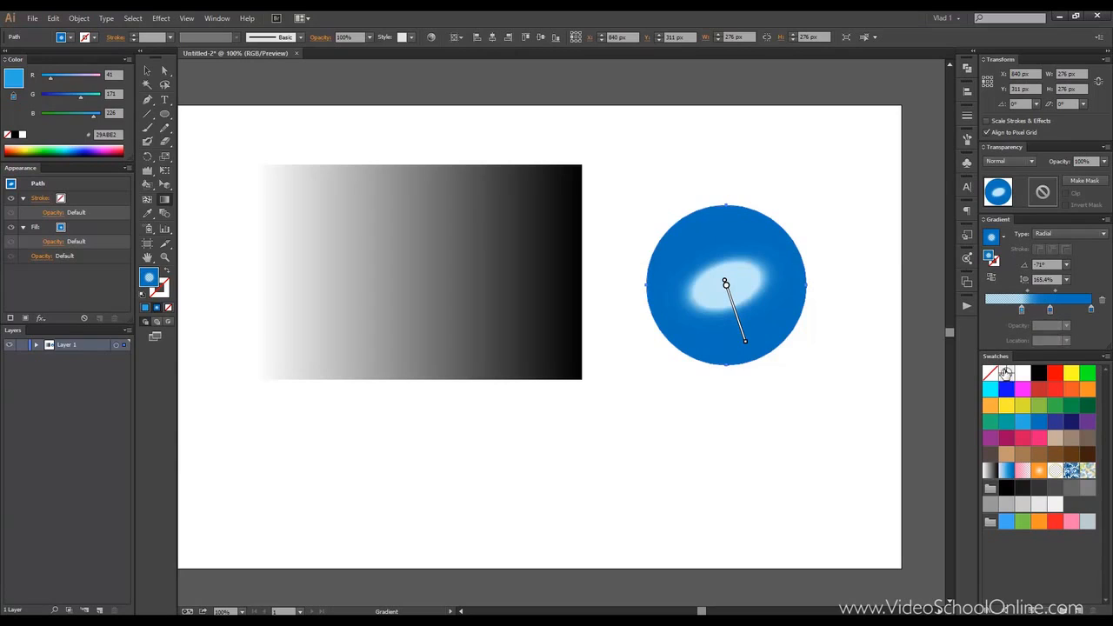
pyautogui.click(1051, 312)
pyautogui.moveTo(1052, 312); pyautogui.dragTo(1049, 384)
pyautogui.click(1023, 310)
pyautogui.click(1049, 310)
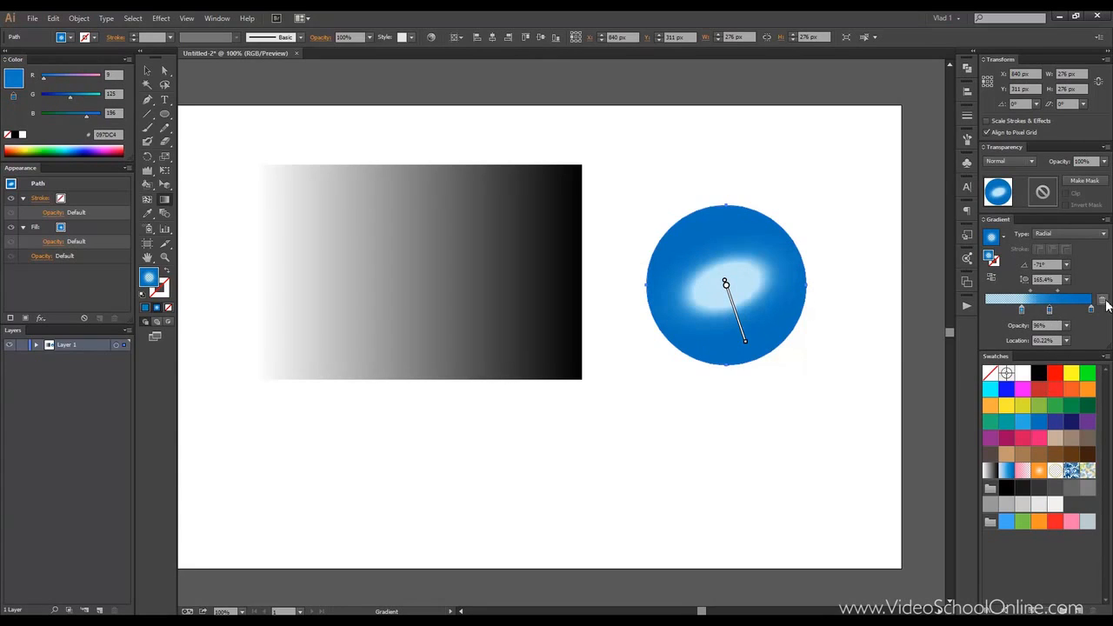
pyautogui.click(1105, 302)
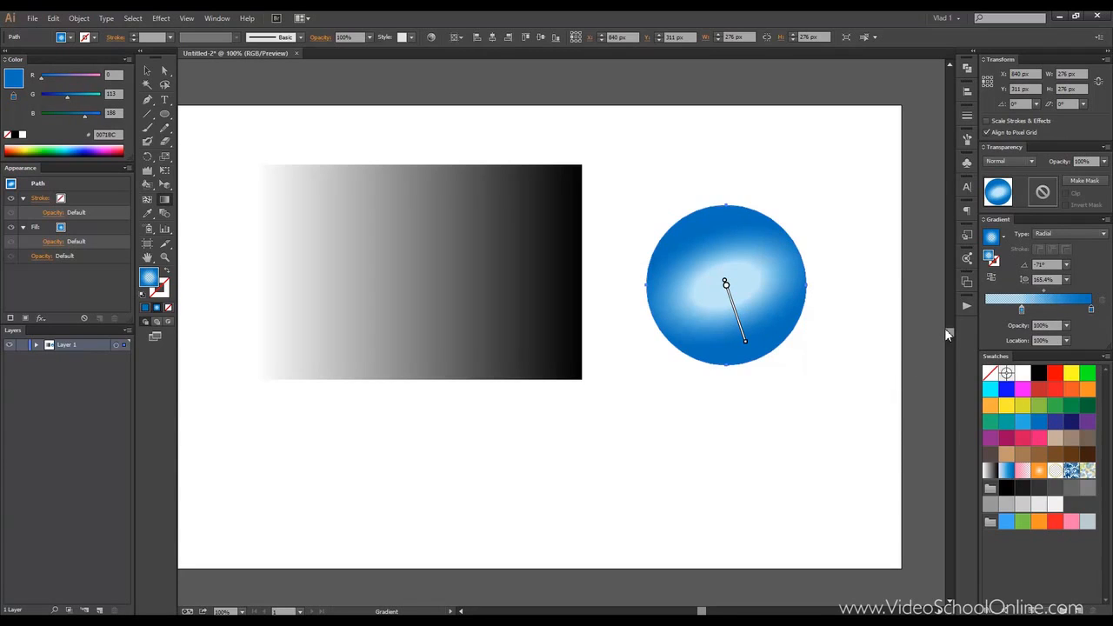
# Delete the circle, and swap the rectangle's fill and stroke so the black-and-white gradient moves to its outline.
pyautogui.click(149, 73)
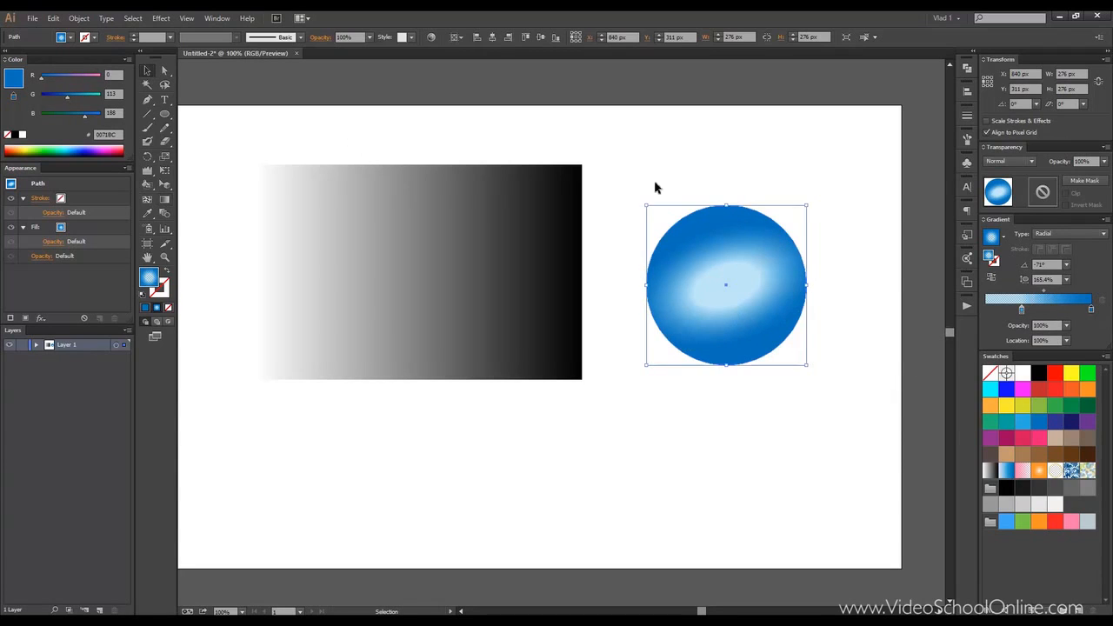
pyautogui.press('Delete')
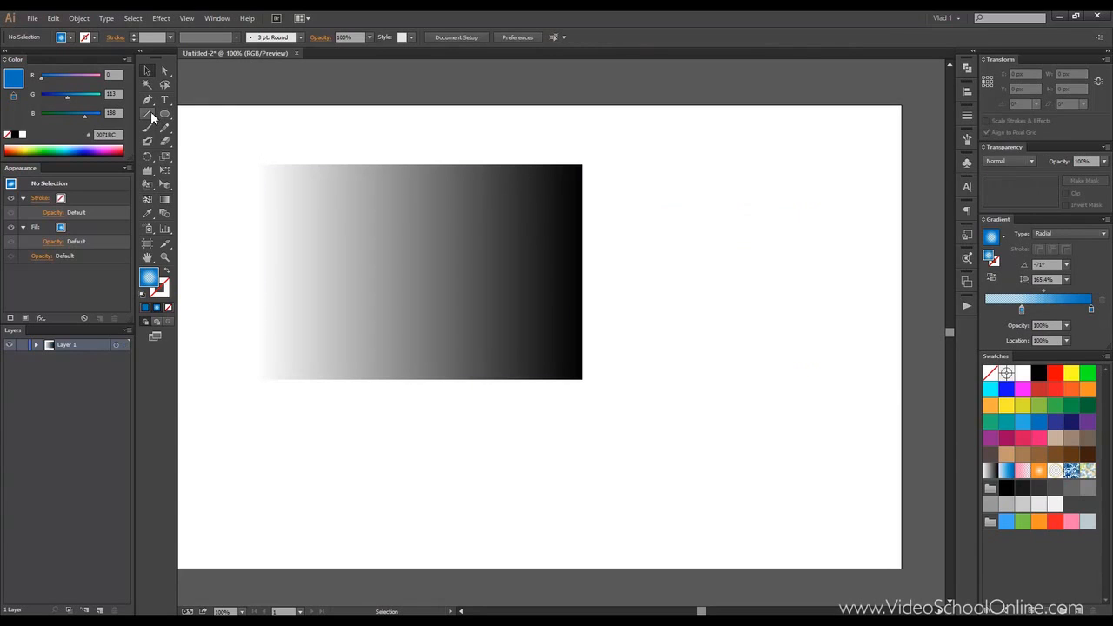
pyautogui.click(372, 206)
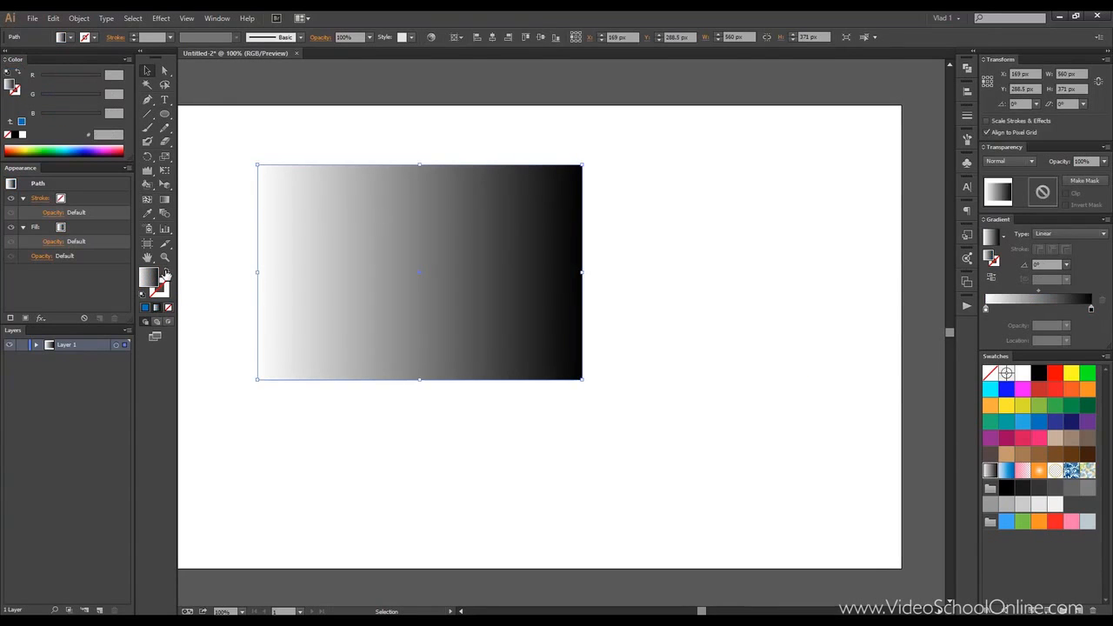
pyautogui.click(165, 271)
pyautogui.click(273, 139)
pyautogui.moveTo(272, 142); pyautogui.dragTo(633, 245)
# Recolor the rectangle's linear stroke gradient with a pink swatch at the start and dark magenta 9E005D at the end.
pyautogui.press('space')
pyautogui.moveTo(401, 158); pyautogui.dragTo(473, 157)
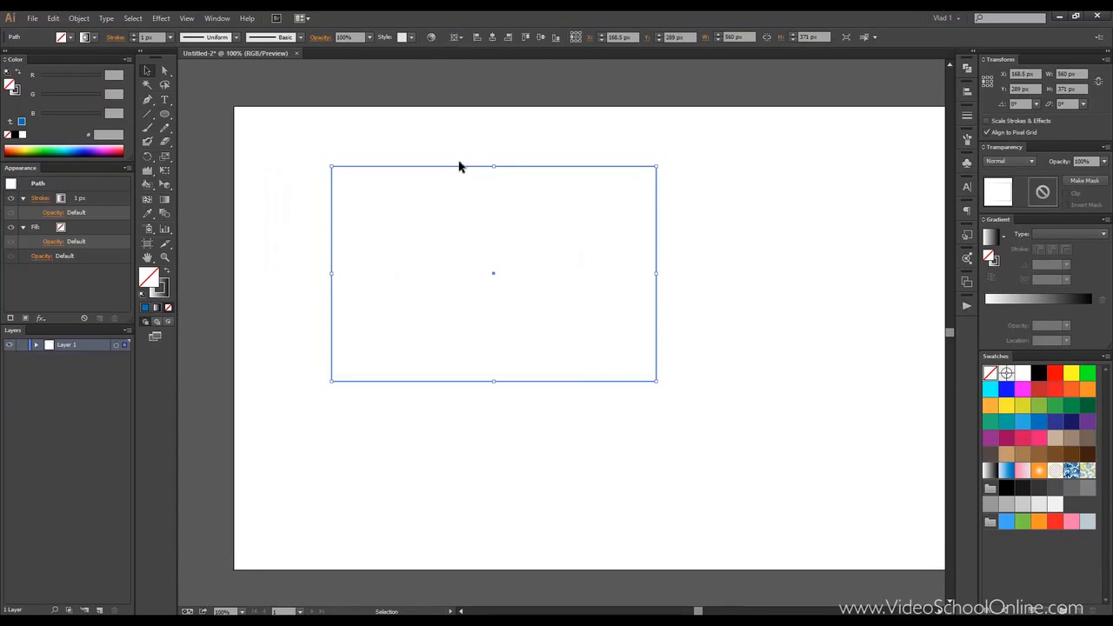
pyautogui.scroll(1, 647, 165)
pyautogui.scroll(1, 515, 163)
pyautogui.scroll(-1, 513, 163)
pyautogui.press('space')
pyautogui.moveTo(445, 158); pyautogui.dragTo(557, 154)
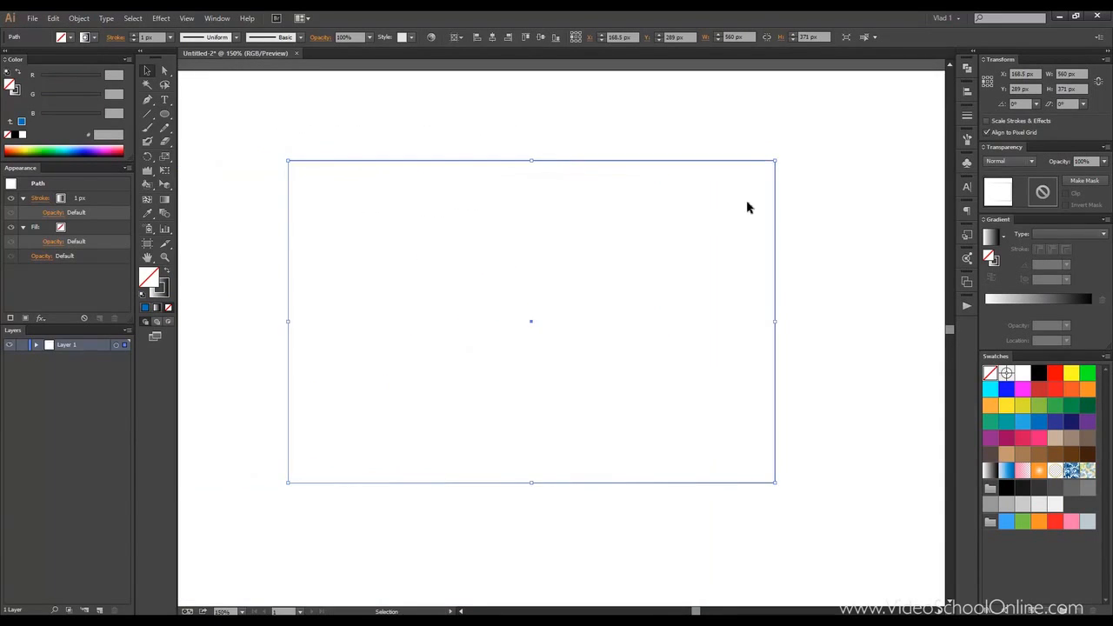
pyautogui.click(997, 263)
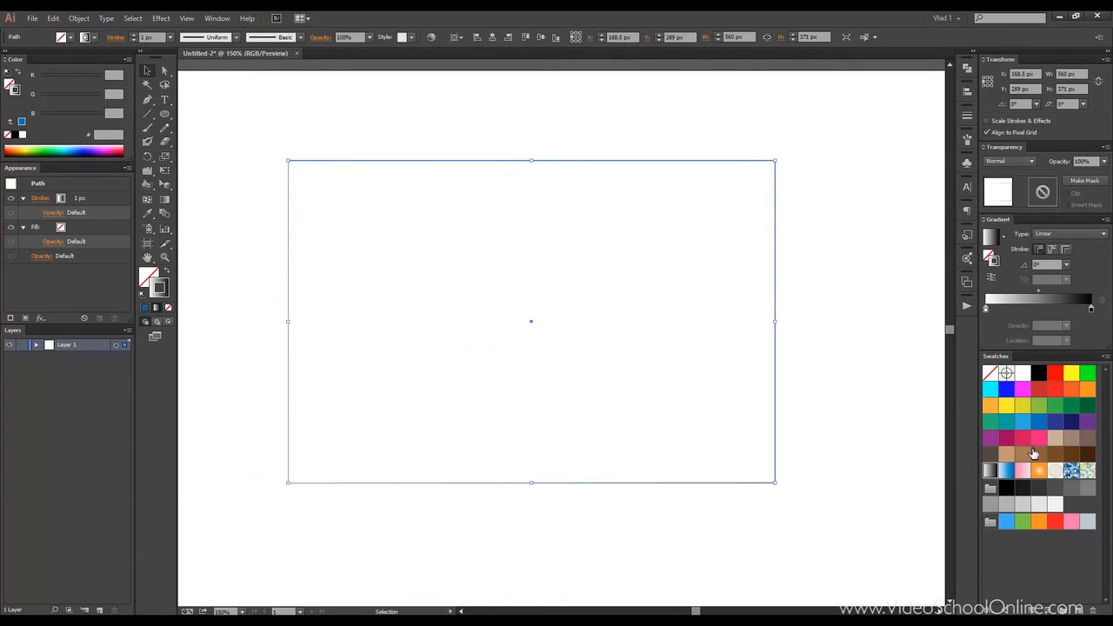
pyautogui.moveTo(1038, 440); pyautogui.dragTo(1086, 341)
pyautogui.moveTo(1006, 437); pyautogui.dragTo(1091, 310)
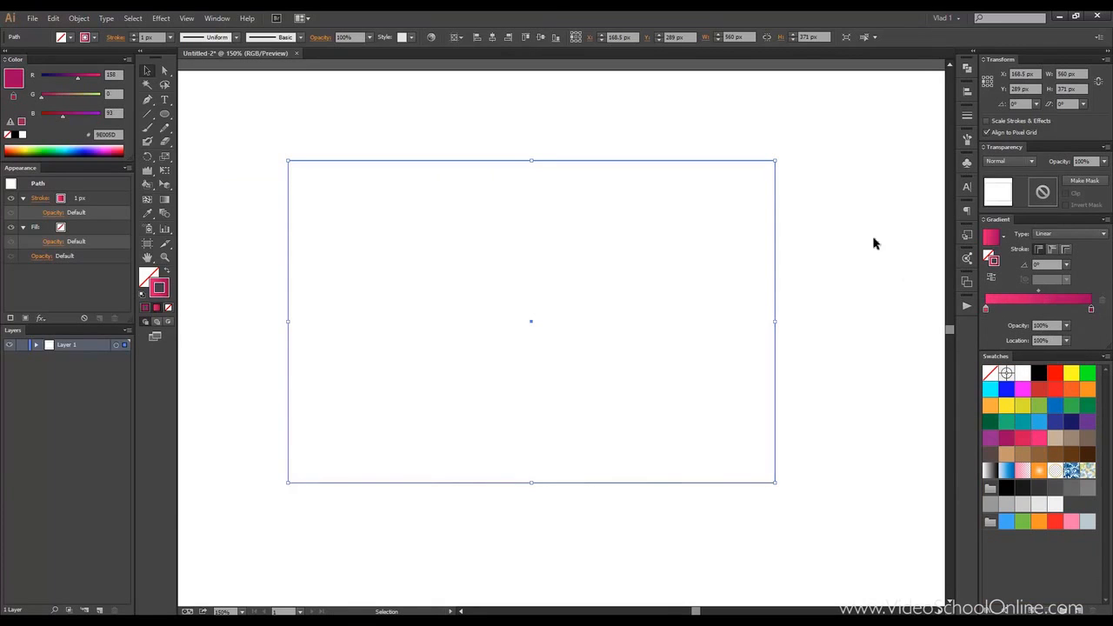
# Replace the end color of the rectangle's stroke gradient with red C1272D and deselect the rectangle.
pyautogui.click(864, 209)
pyautogui.moveTo(736, 111); pyautogui.dragTo(834, 289)
pyautogui.moveTo(1039, 392); pyautogui.dragTo(1094, 311)
pyautogui.click(877, 204)
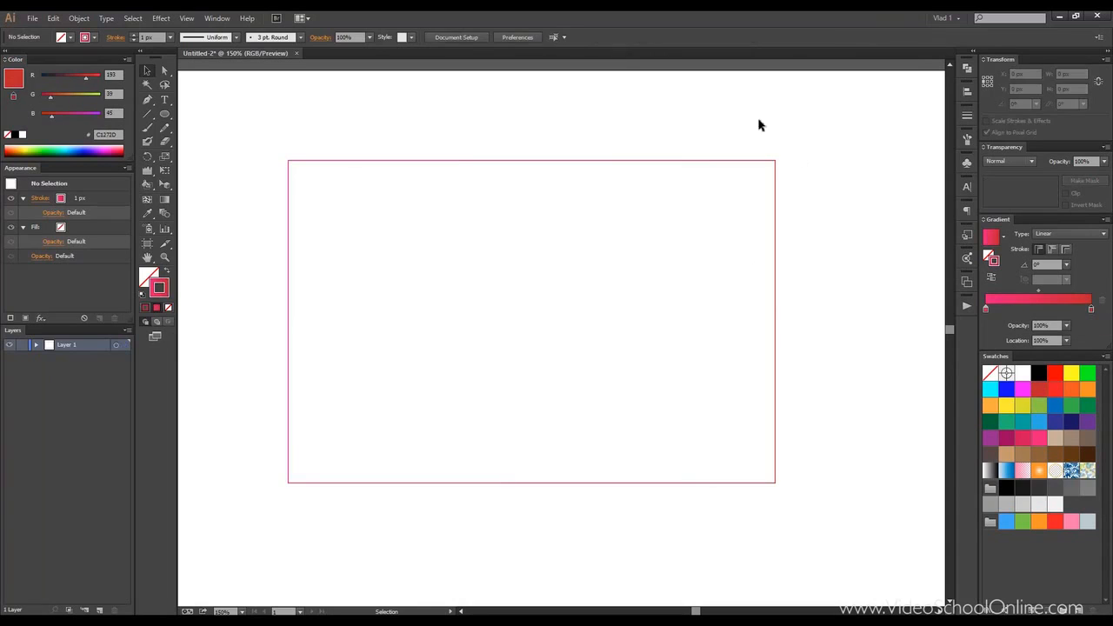
# Select the rectangle and increase its stroke weight to 15 px.
pyautogui.moveTo(704, 106); pyautogui.dragTo(904, 318)
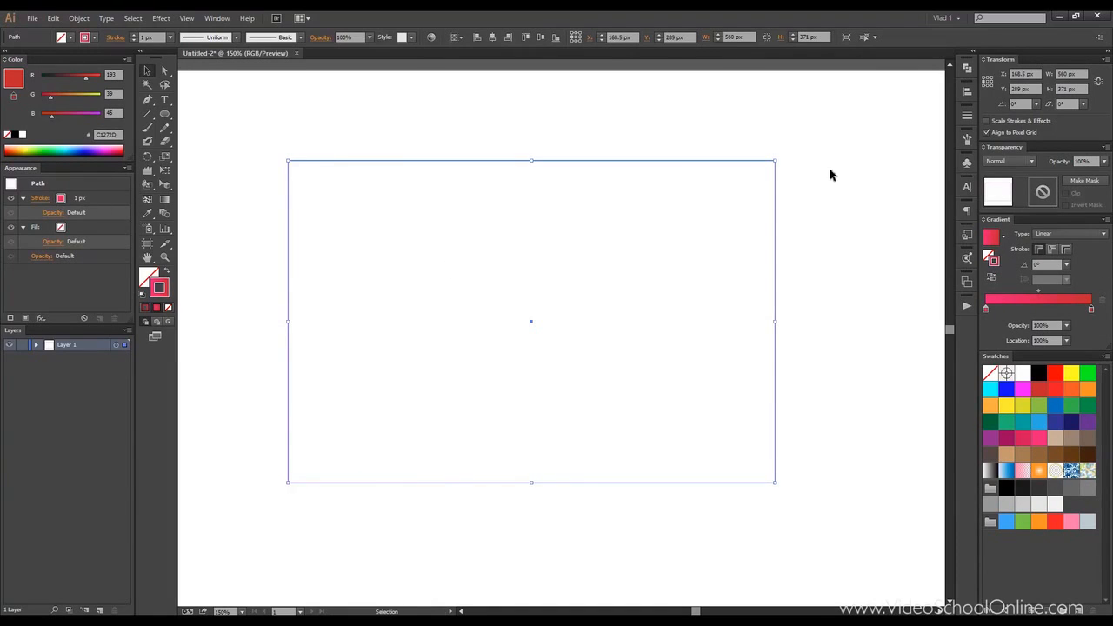
pyautogui.click(966, 116)
pyautogui.scroll(11, 884, 122)
pyautogui.scroll(3, 889, 123)
pyautogui.click(934, 107)
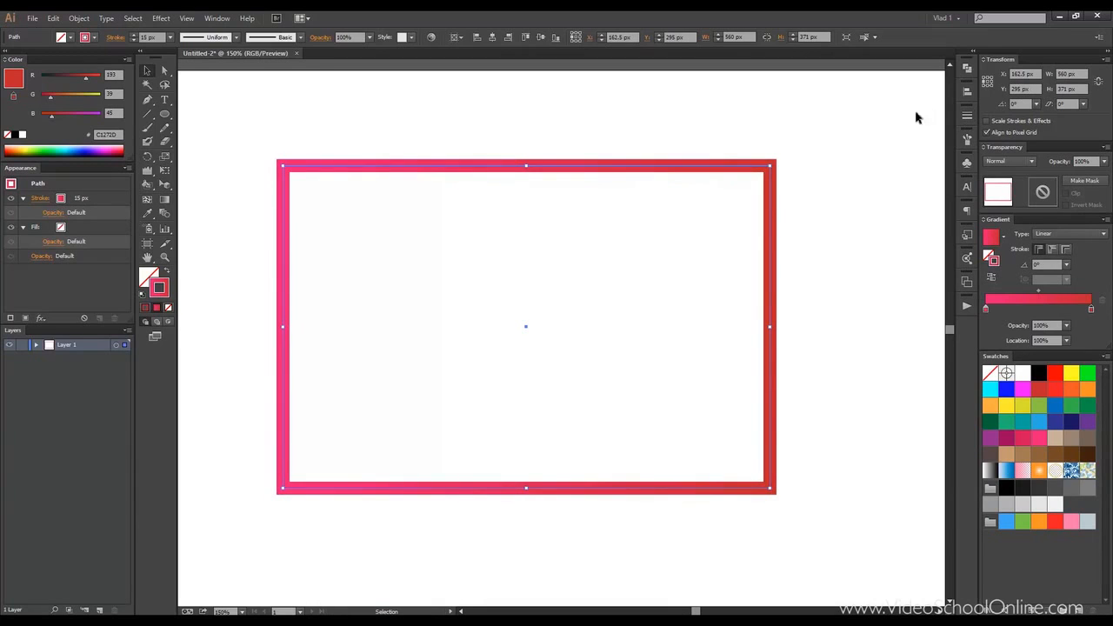
# Try the rectangle's stroke gradient applied along the stroke, and switch it to run across the stroke.
pyautogui.click(843, 142)
pyautogui.click(755, 173)
pyautogui.click(1054, 250)
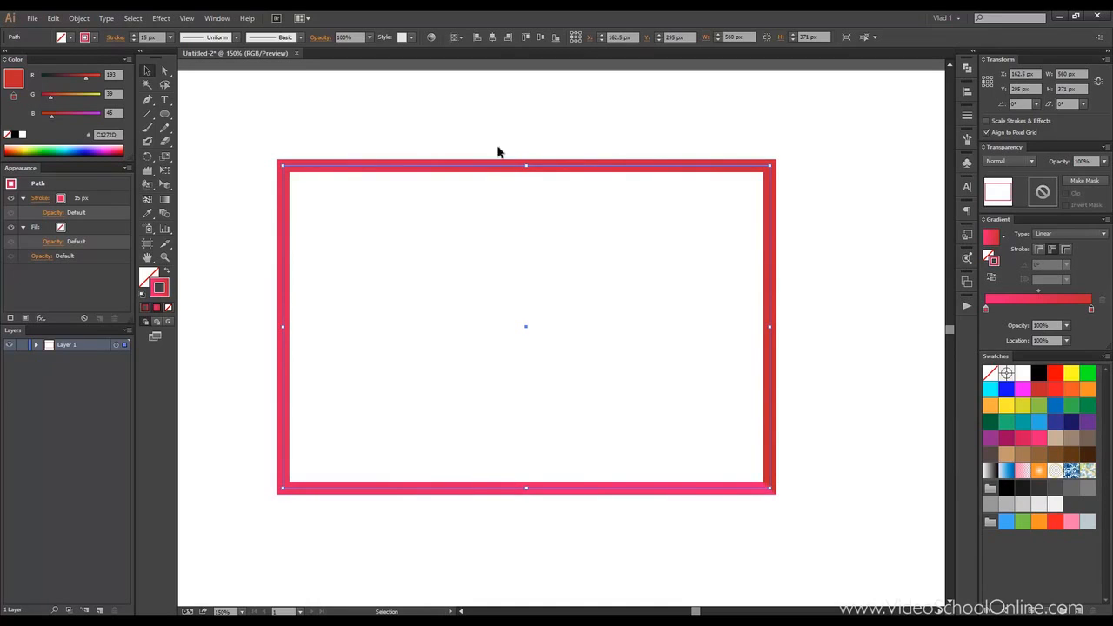
pyautogui.click(795, 390)
pyautogui.click(773, 490)
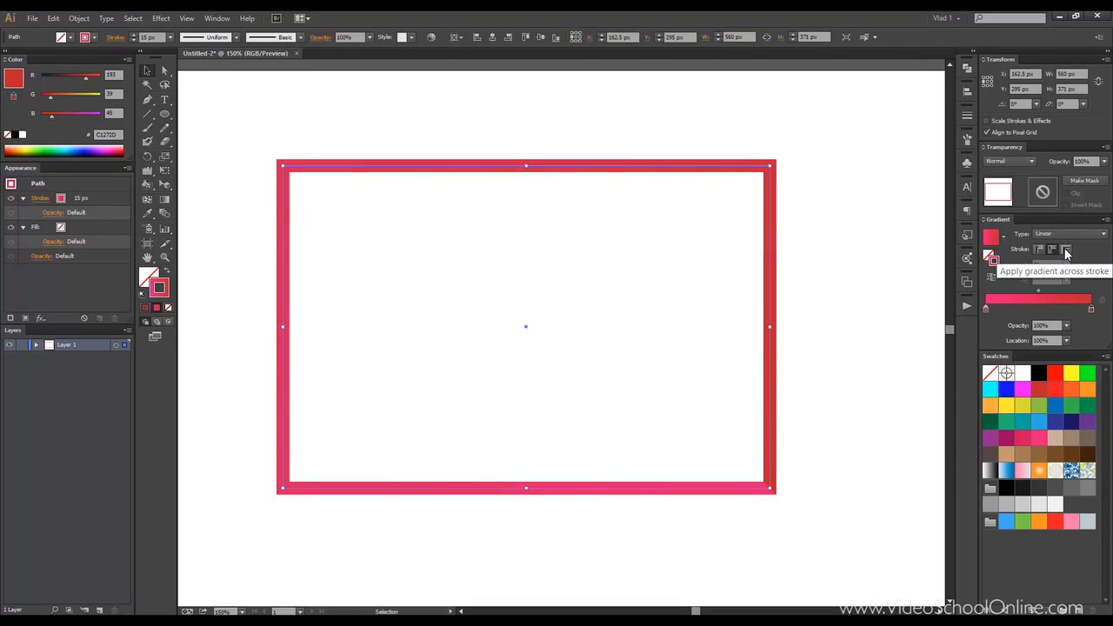
pyautogui.click(1067, 251)
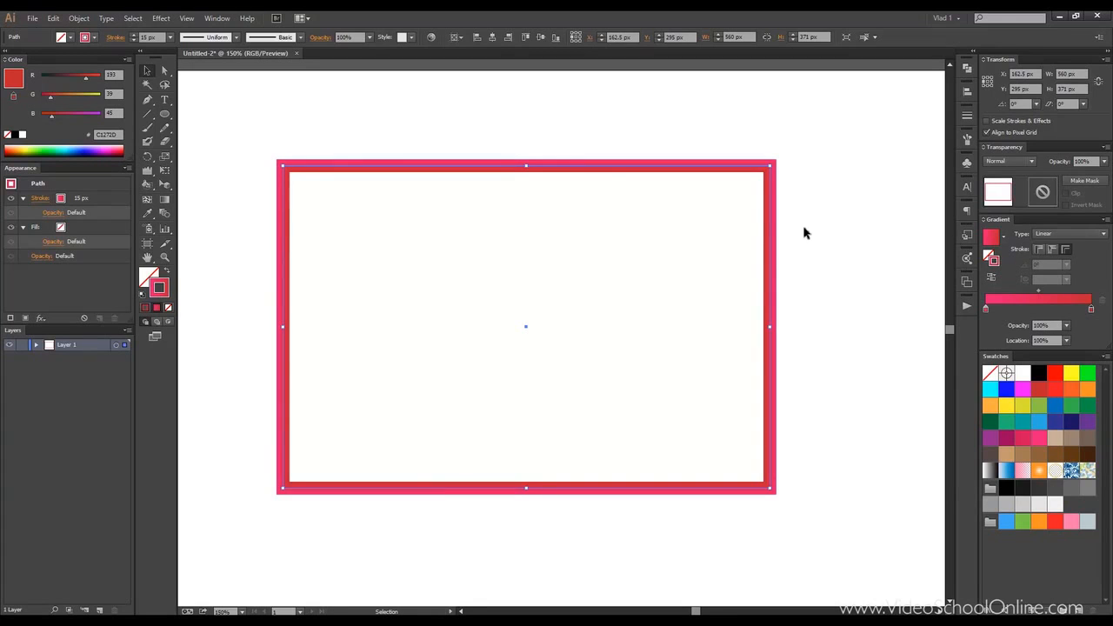
# Shrink the rectangle to about 293.5 × 158.5 px and place two copies of it below.
pyautogui.scroll(-1, 805, 231)
pyautogui.moveTo(786, 405); pyautogui.dragTo(627, 279)
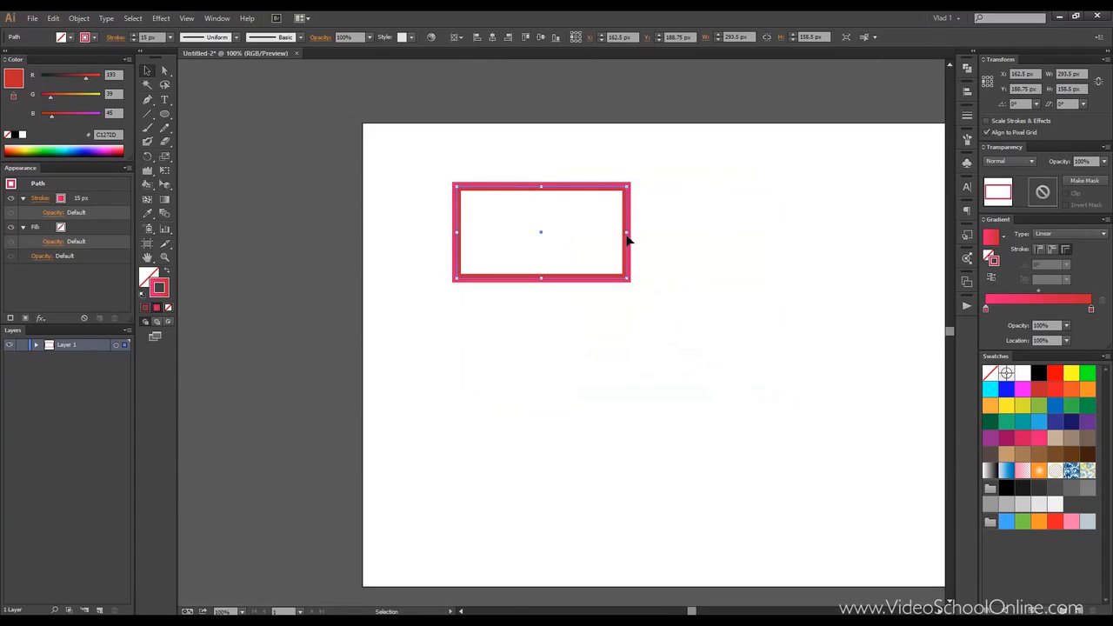
pyautogui.scroll(1, 619, 243)
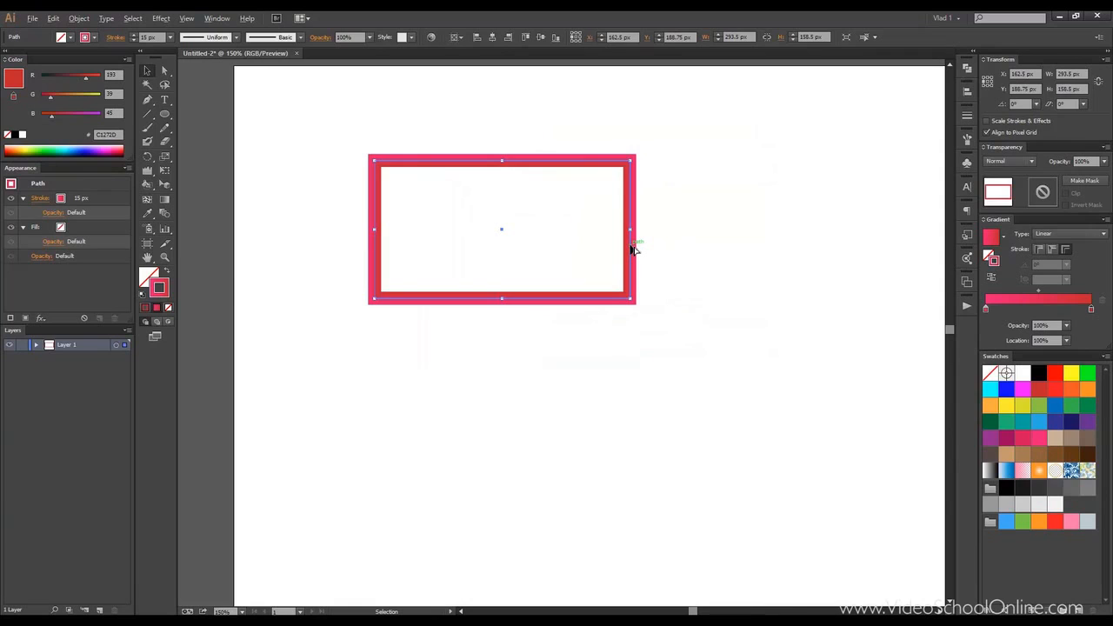
pyautogui.moveTo(634, 250); pyautogui.dragTo(629, 606)
pyautogui.moveTo(687, 406); pyautogui.dragTo(698, 306)
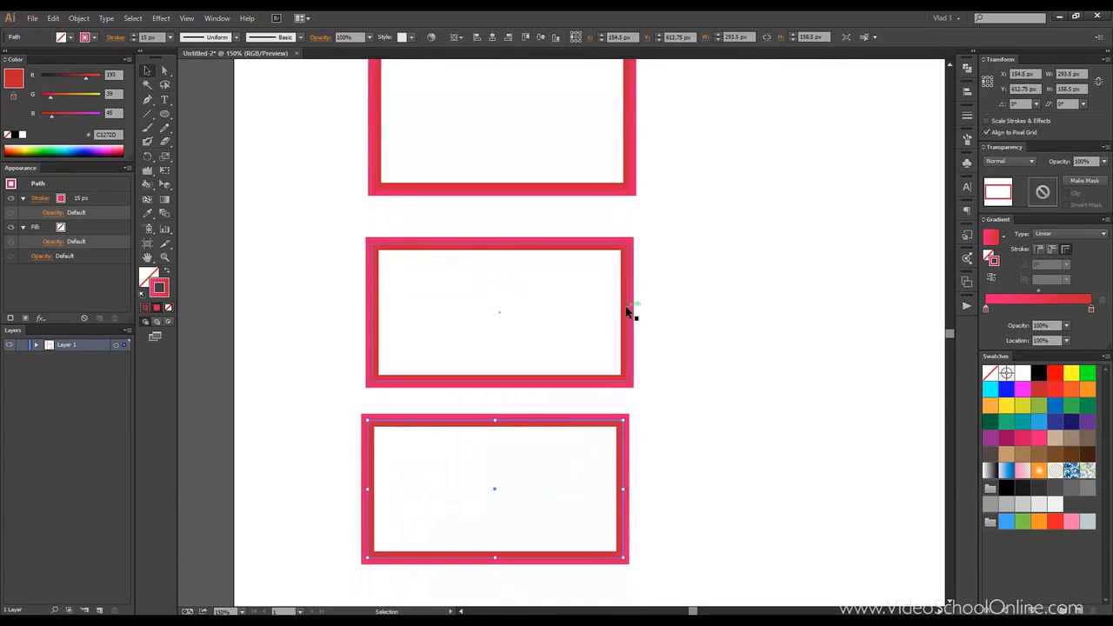
# Reposition the two rectangle copies so they line up roughly beneath the original, and clear the selection.
pyautogui.moveTo(629, 440); pyautogui.dragTo(633, 442)
pyautogui.moveTo(626, 350); pyautogui.dragTo(646, 338)
pyautogui.click(647, 293)
# Apply the gradient within the stroke on the upper rectangle and along the stroke on the middle rectangle, and deselect.
pyautogui.click(630, 293)
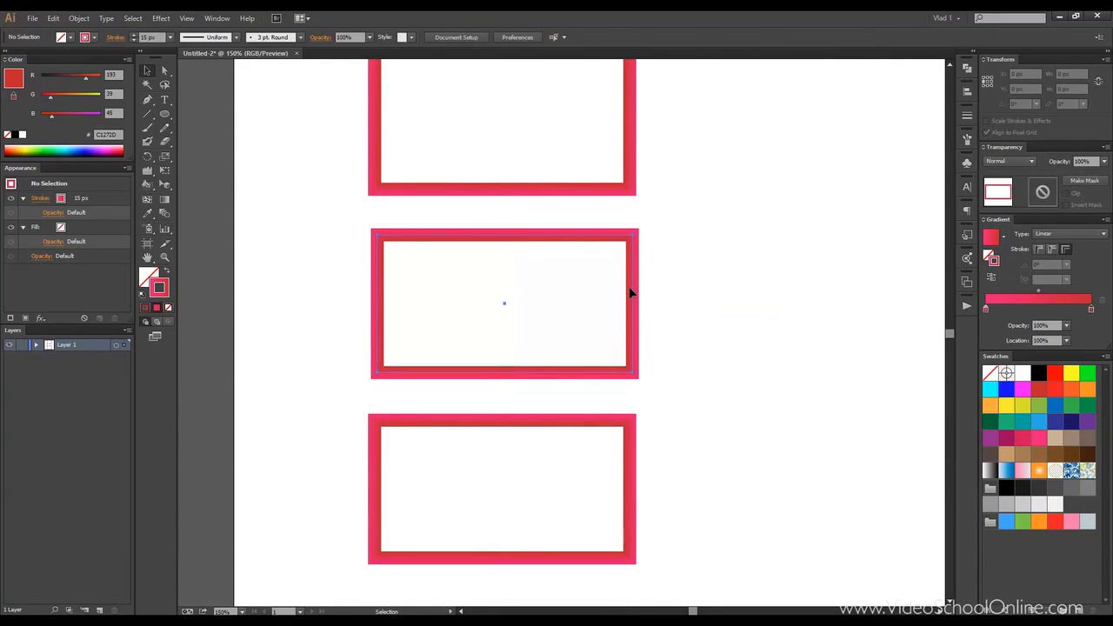
pyautogui.click(634, 154)
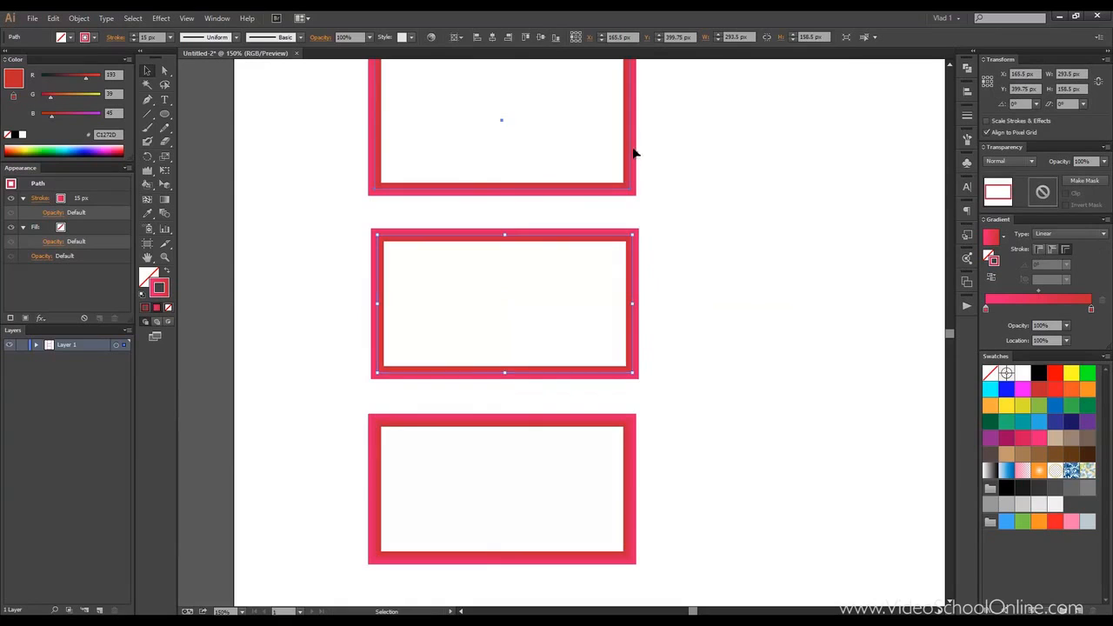
pyautogui.click(1040, 247)
pyautogui.click(635, 267)
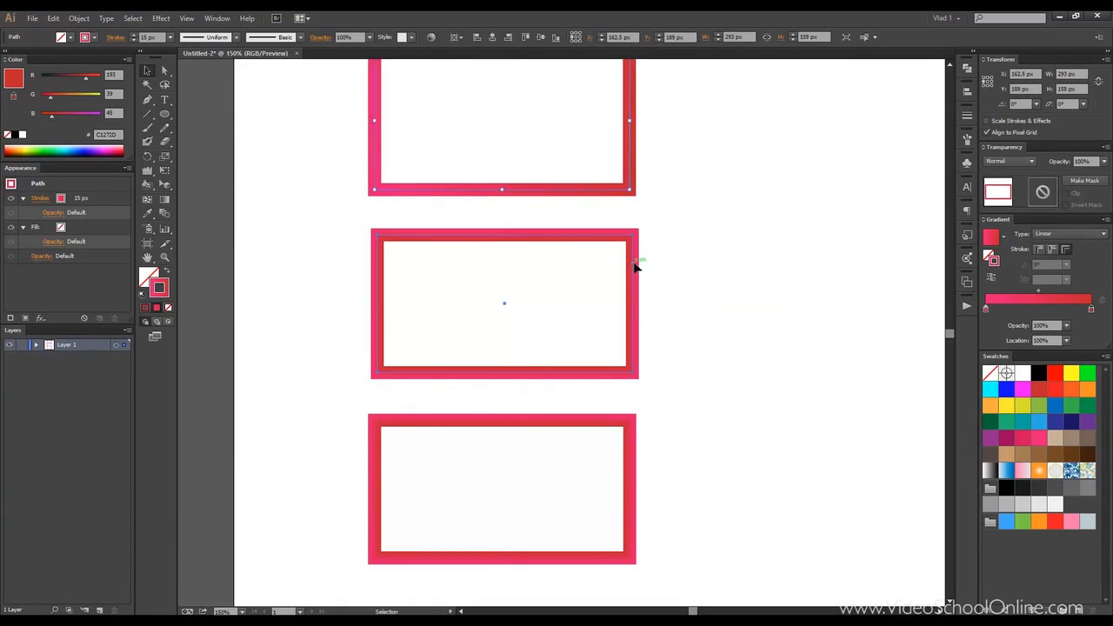
pyautogui.click(1047, 247)
pyautogui.click(739, 146)
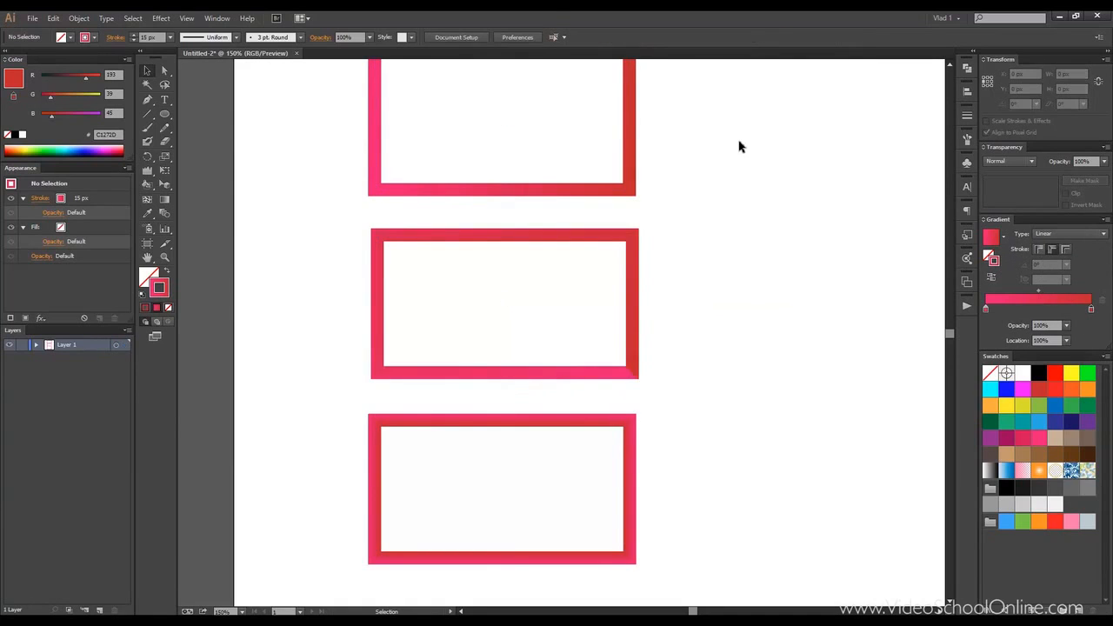
pyautogui.scroll(2, 735, 161)
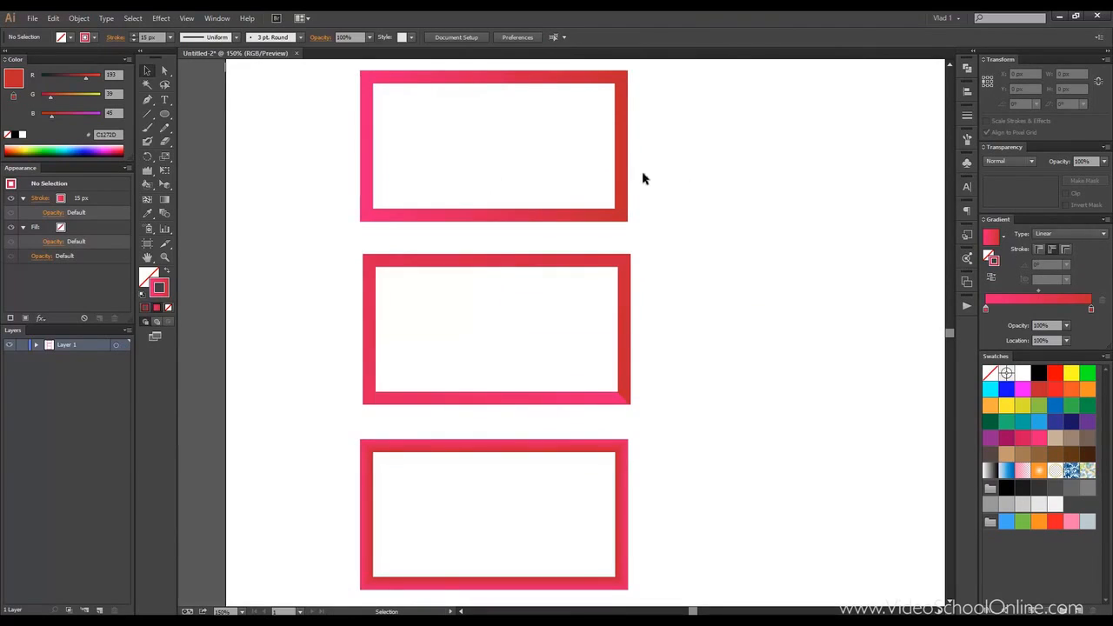